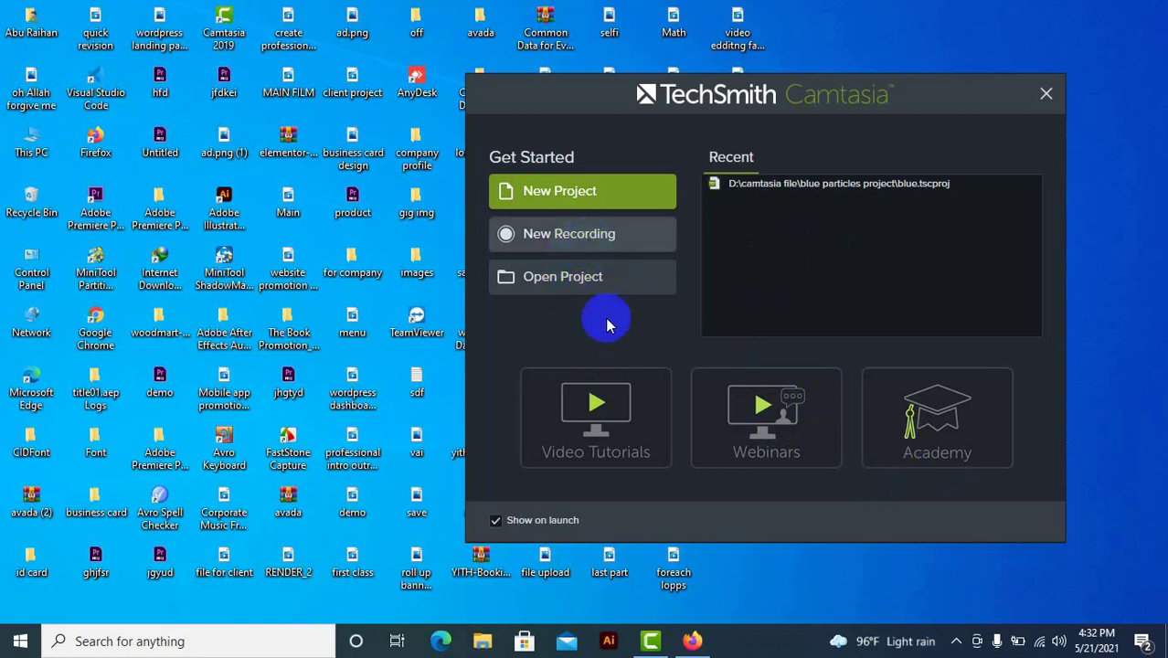
Step: Open a new screen recording session and review its microphone and system audio options
{"action": "left_click_drag", "start_coordinate": [961, 108], "coordinate": [855, 73]}
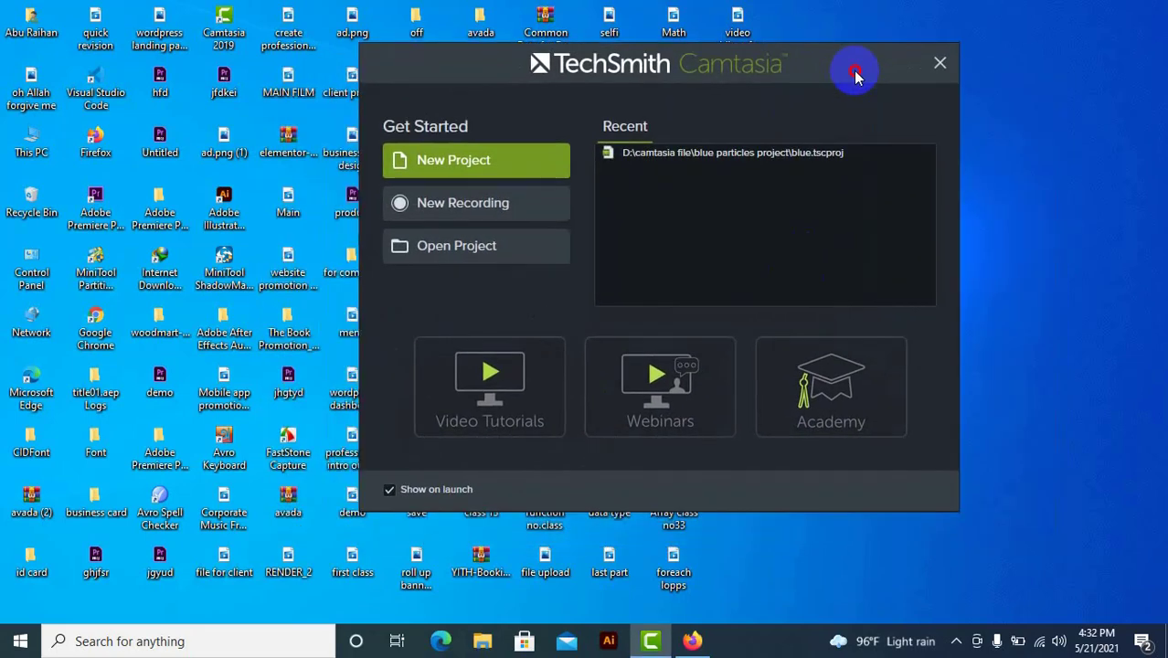
{"action": "left_click", "coordinate": [519, 208]}
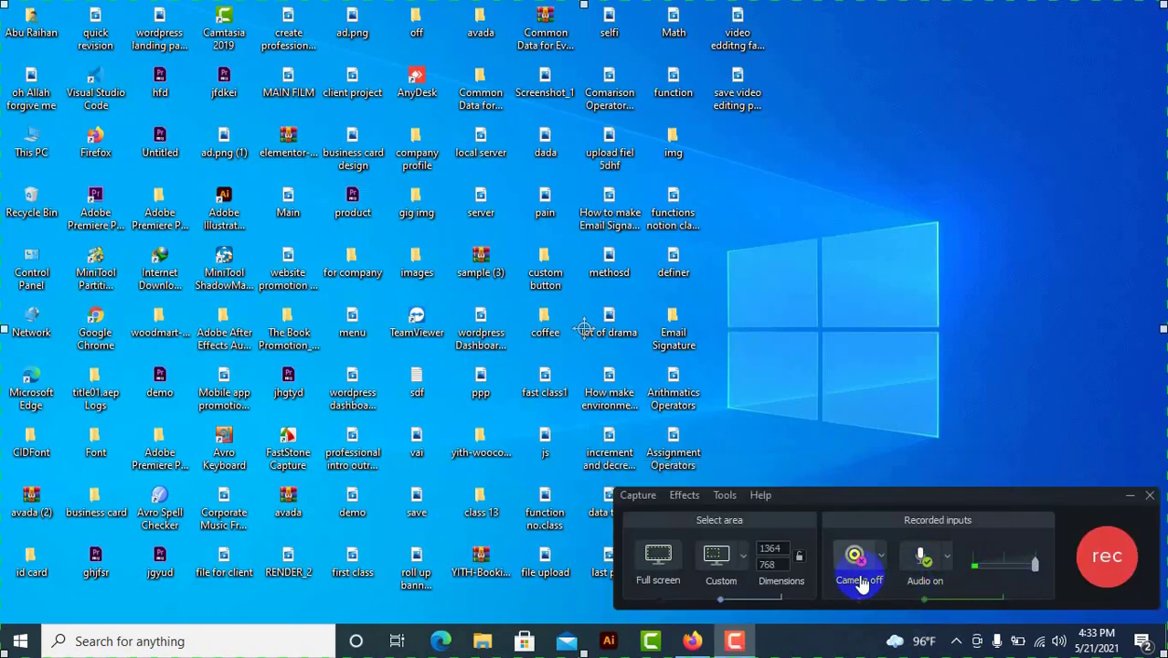
{"action": "left_click", "coordinate": [947, 559]}
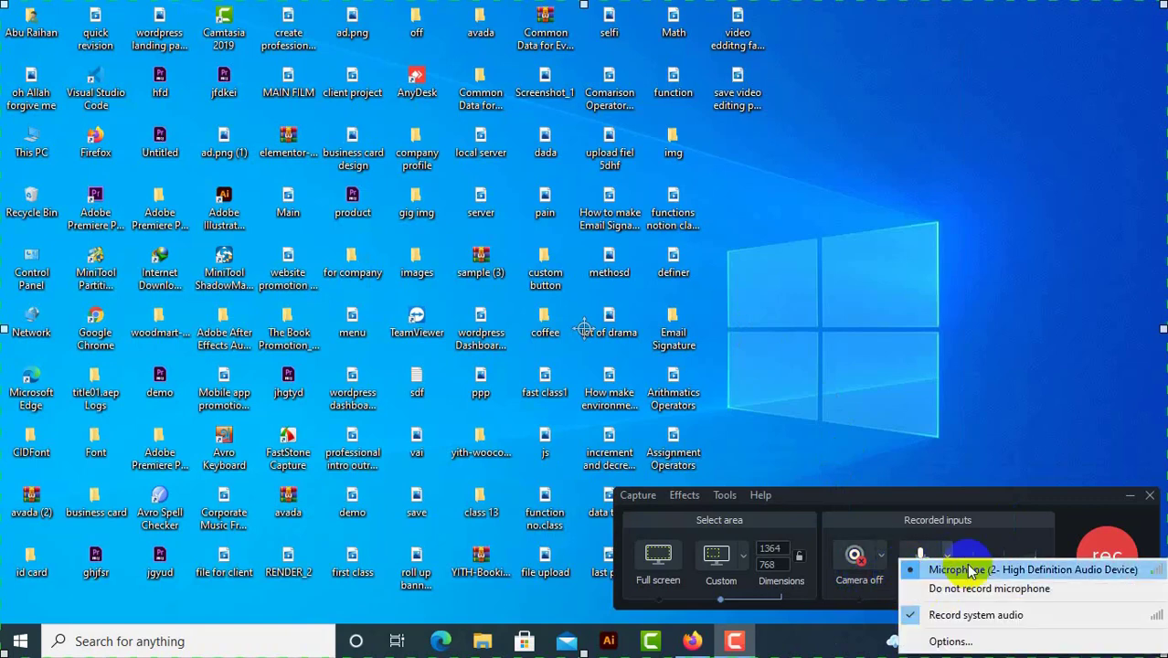
{"action": "left_click", "coordinate": [1001, 501]}
{"action": "left_click_drag", "start_coordinate": [1002, 501], "coordinate": [932, 270]}
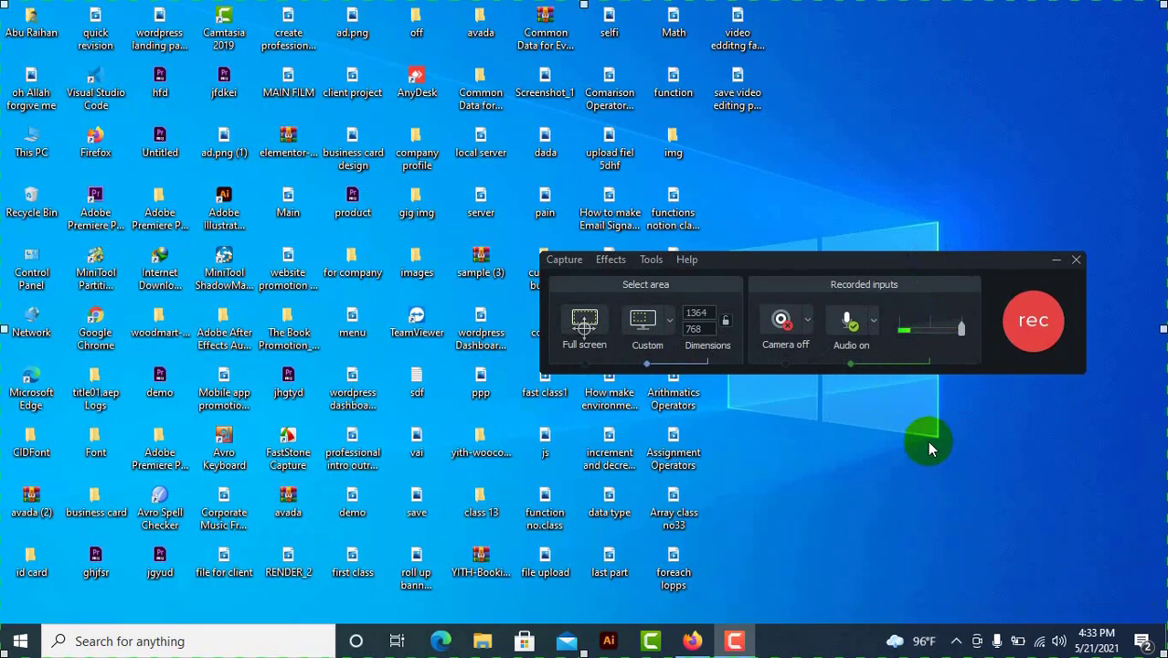
{"action": "left_click", "coordinate": [874, 321]}
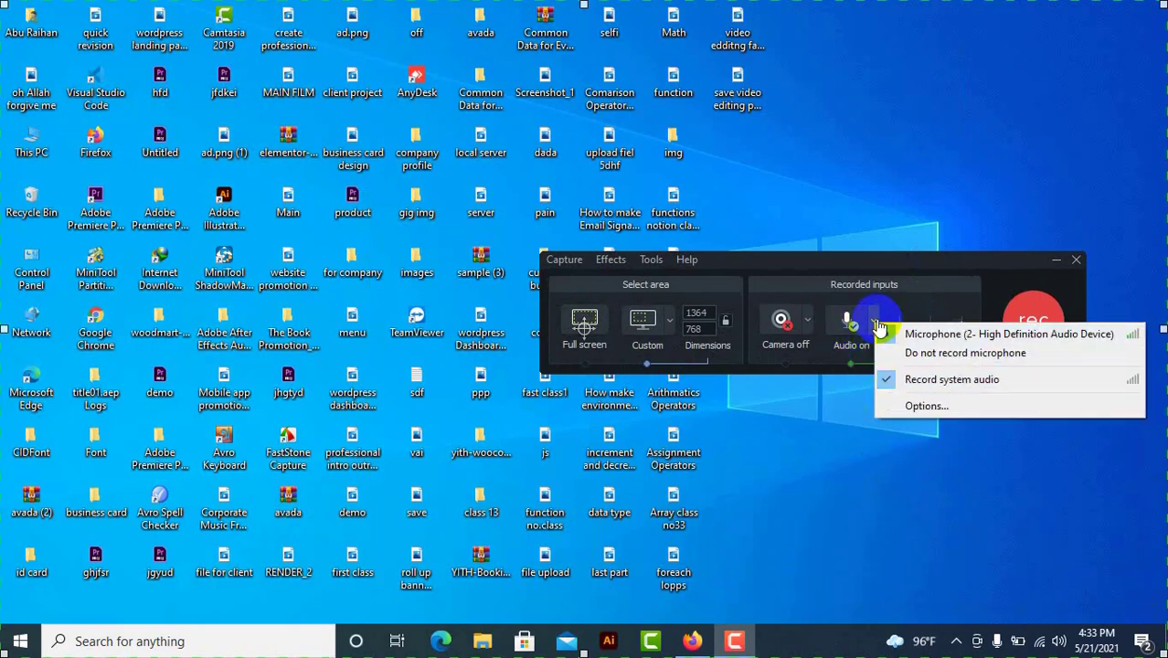
{"action": "left_click", "coordinate": [879, 330]}
{"action": "left_click", "coordinate": [876, 328]}
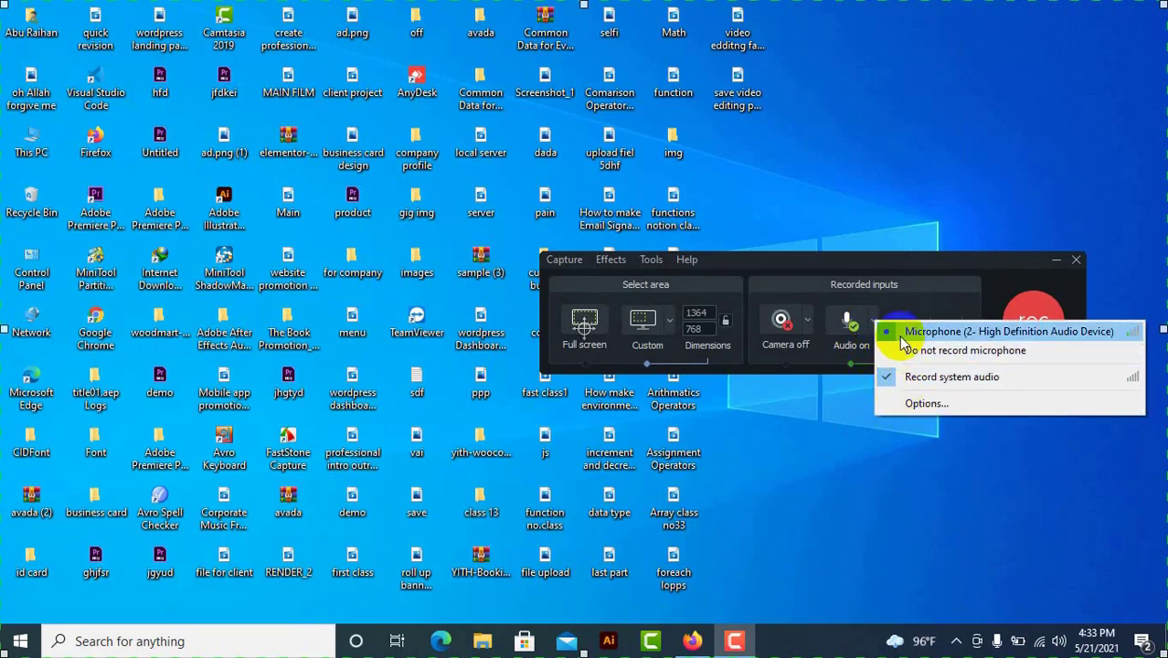
{"action": "left_click", "coordinate": [876, 325]}
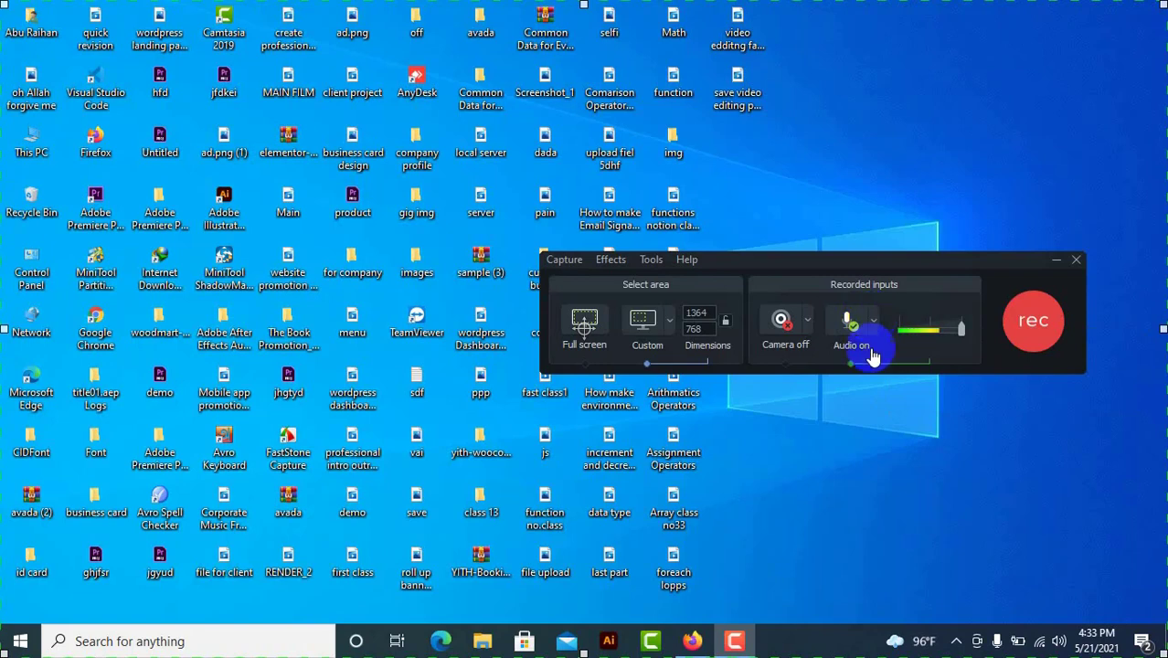
Step: Turn on the webcam input, preview its picture and turn it off again
{"action": "left_click", "coordinate": [810, 326]}
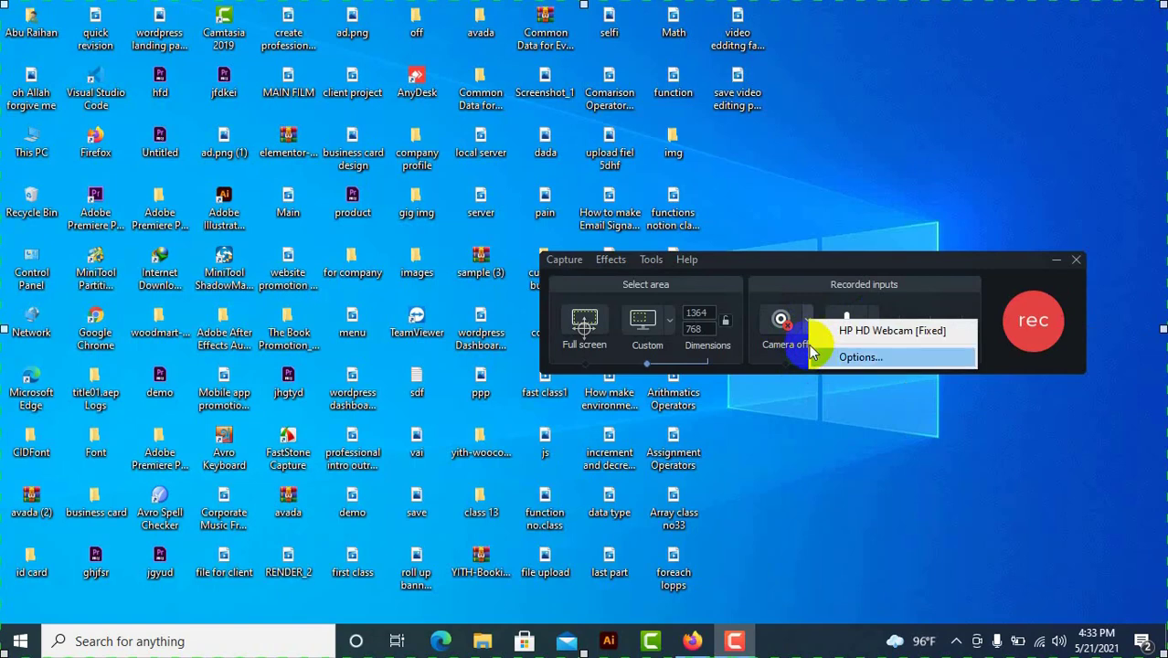
{"action": "left_click", "coordinate": [793, 327]}
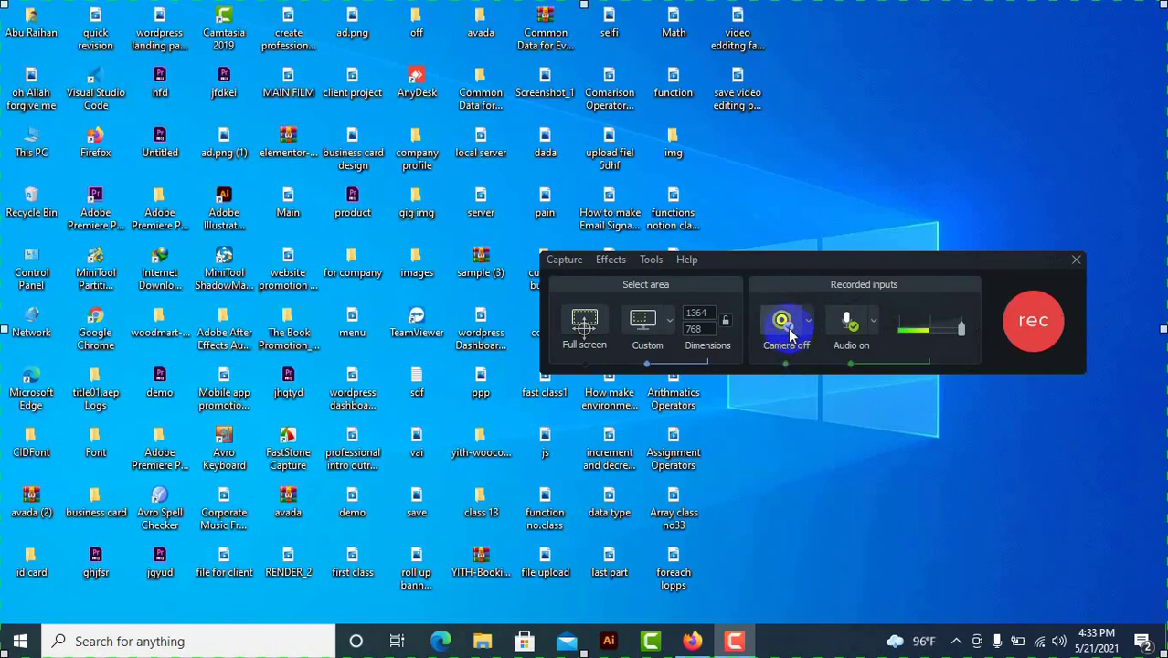
{"action": "left_click", "coordinate": [790, 339]}
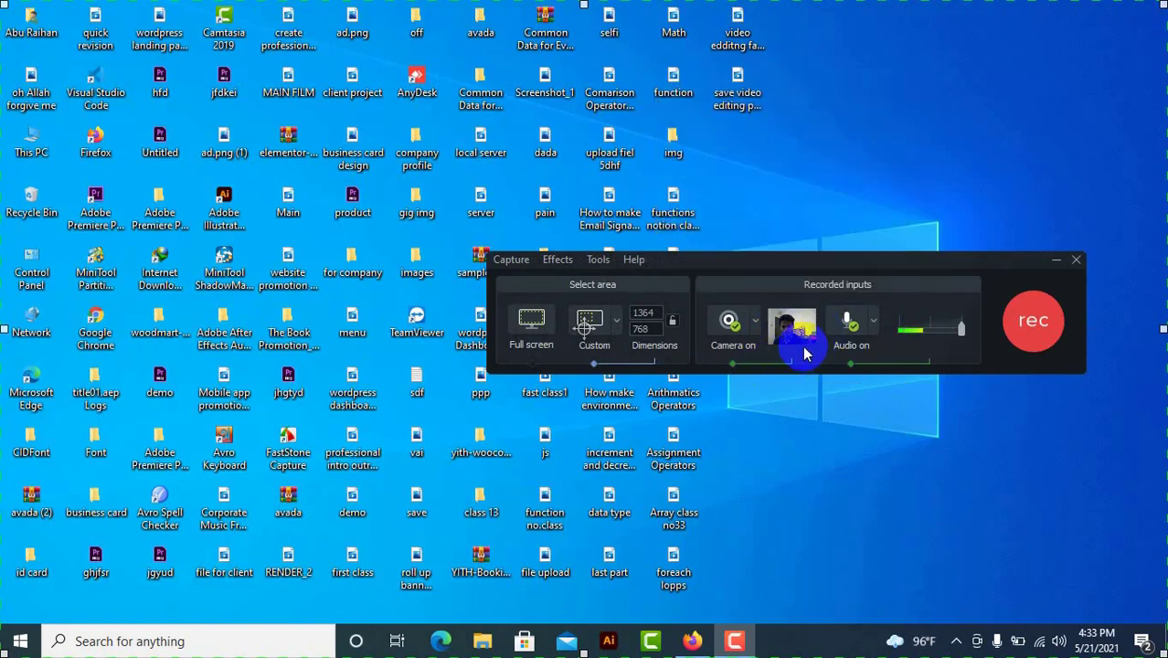
{"action": "mouse_move", "coordinate": [800, 344]}
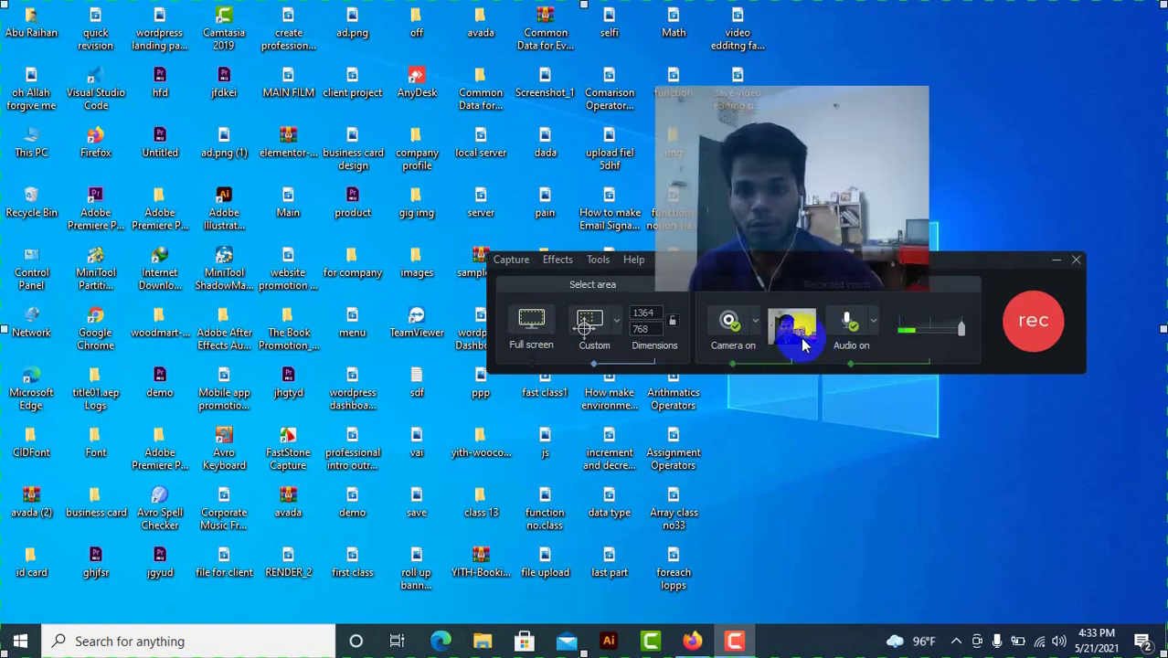
{"action": "left_click", "coordinate": [737, 335]}
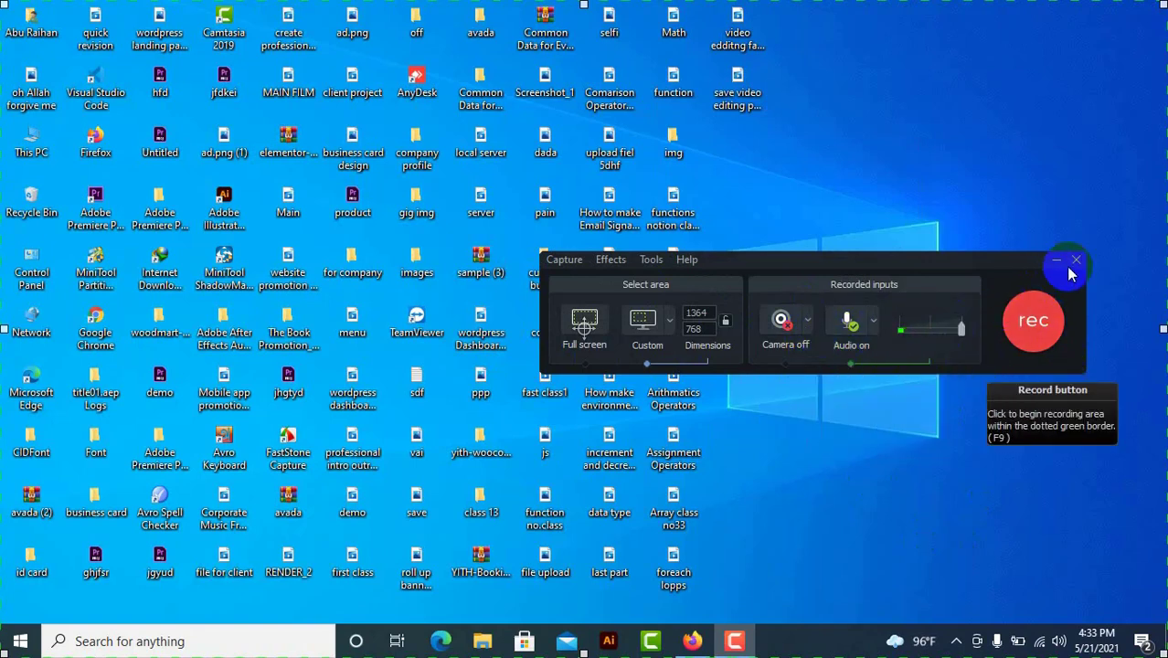
Step: Start recording the screen, and open and minimize Google Chrome during the capture
{"action": "left_click", "coordinate": [1034, 324]}
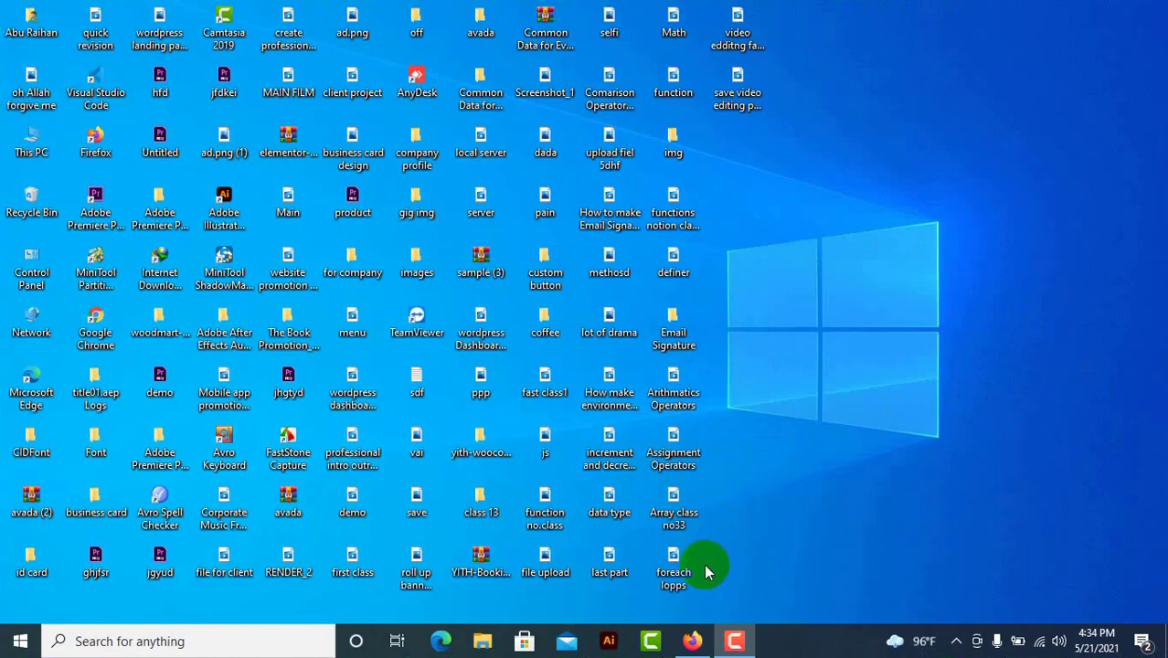
{"action": "double_click", "coordinate": [103, 334]}
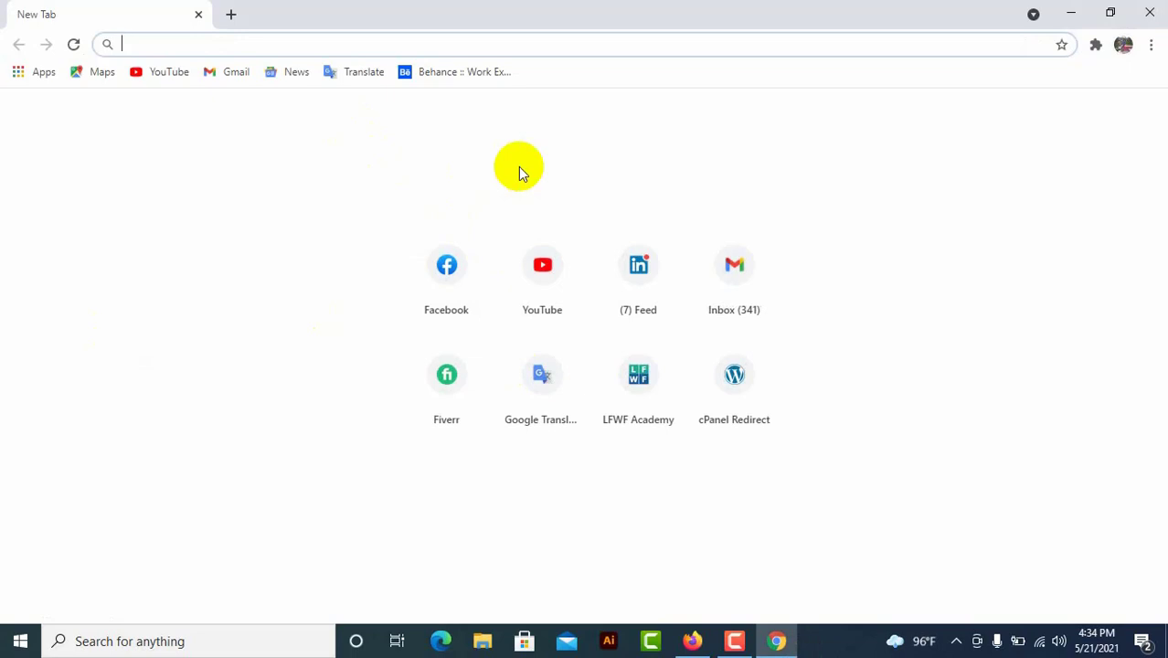
{"action": "left_click", "coordinate": [1069, 15]}
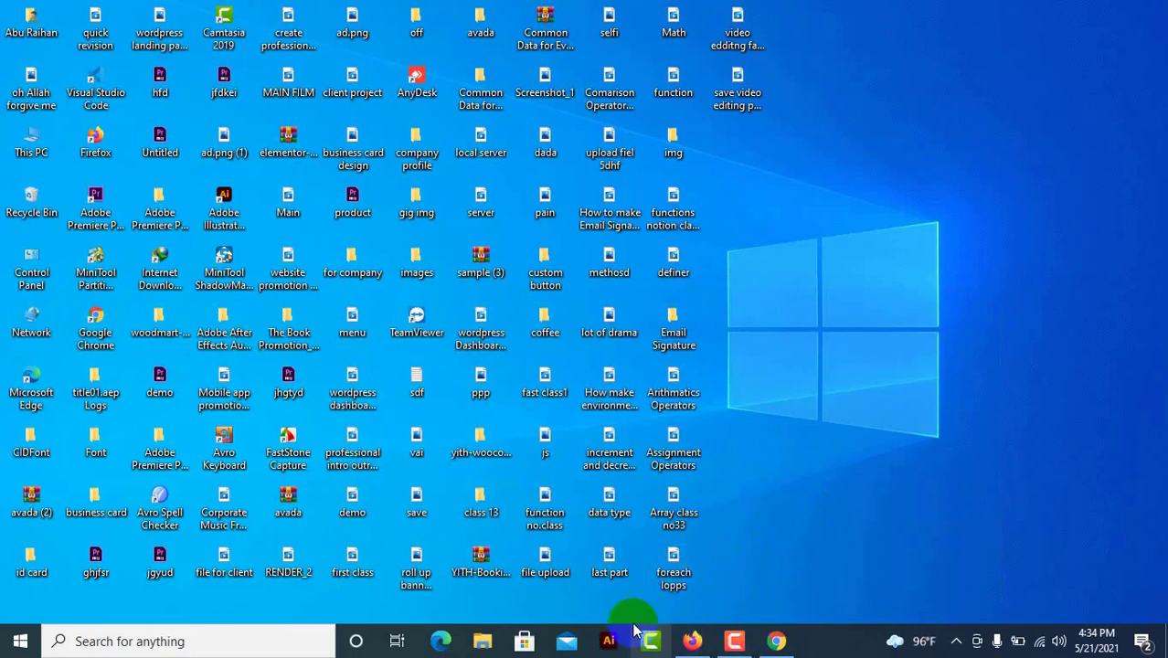
Step: Resume the paused screen recording and stop it to load the capture into the editor
{"action": "left_click", "coordinate": [739, 642]}
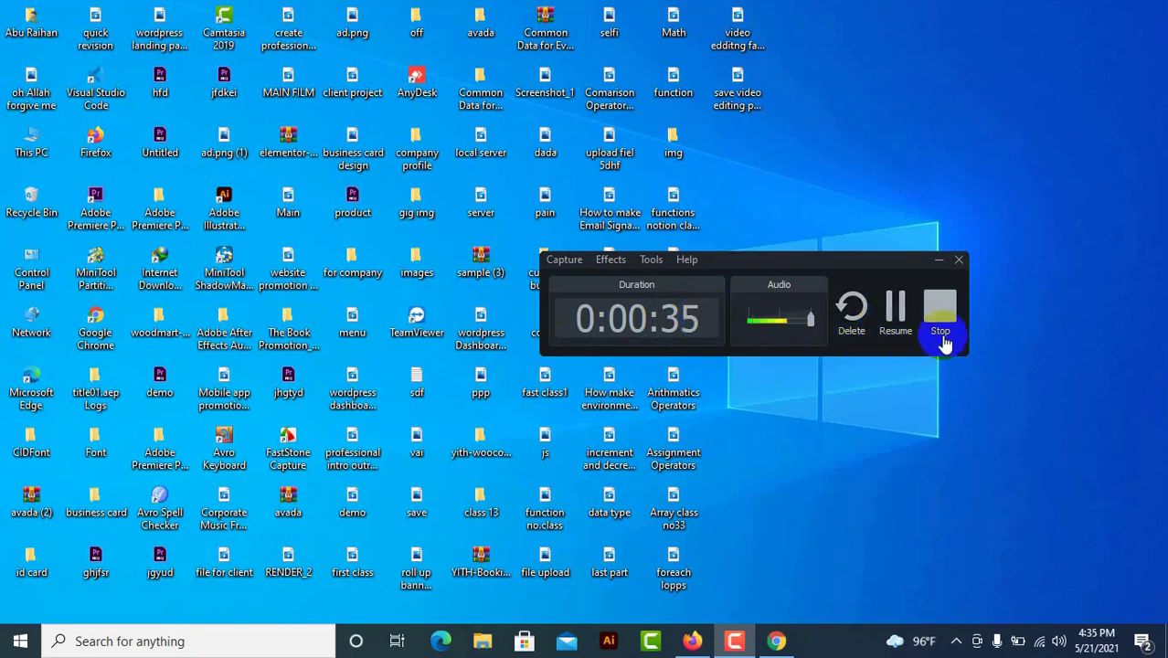
{"action": "left_click", "coordinate": [895, 331]}
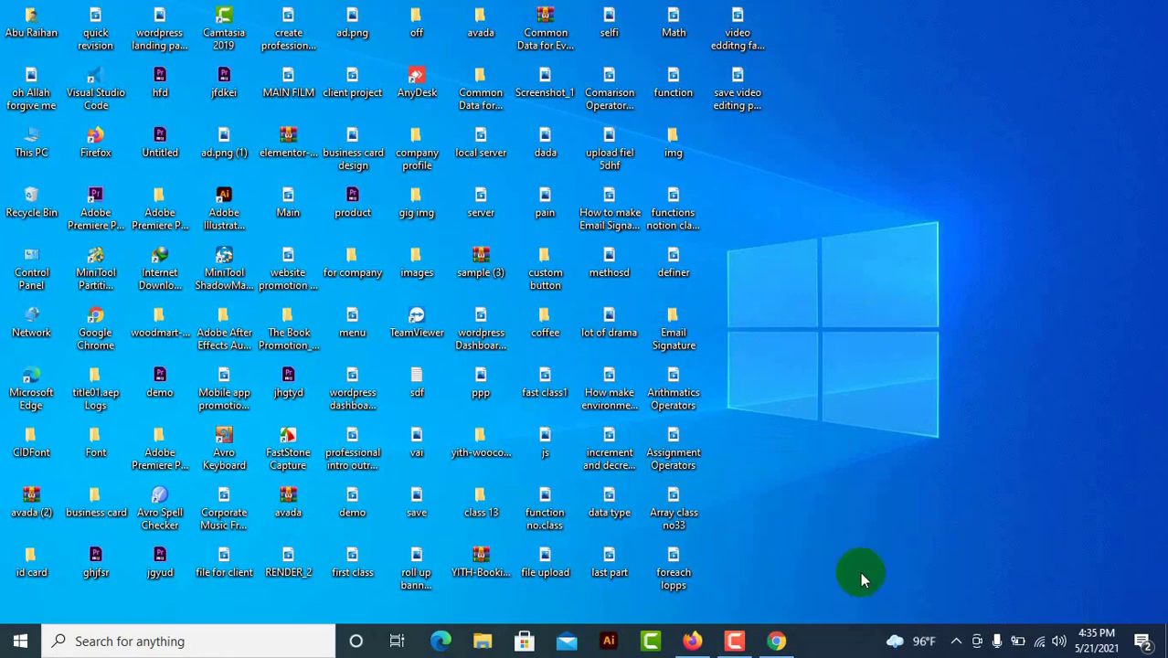
{"action": "left_click", "coordinate": [737, 642]}
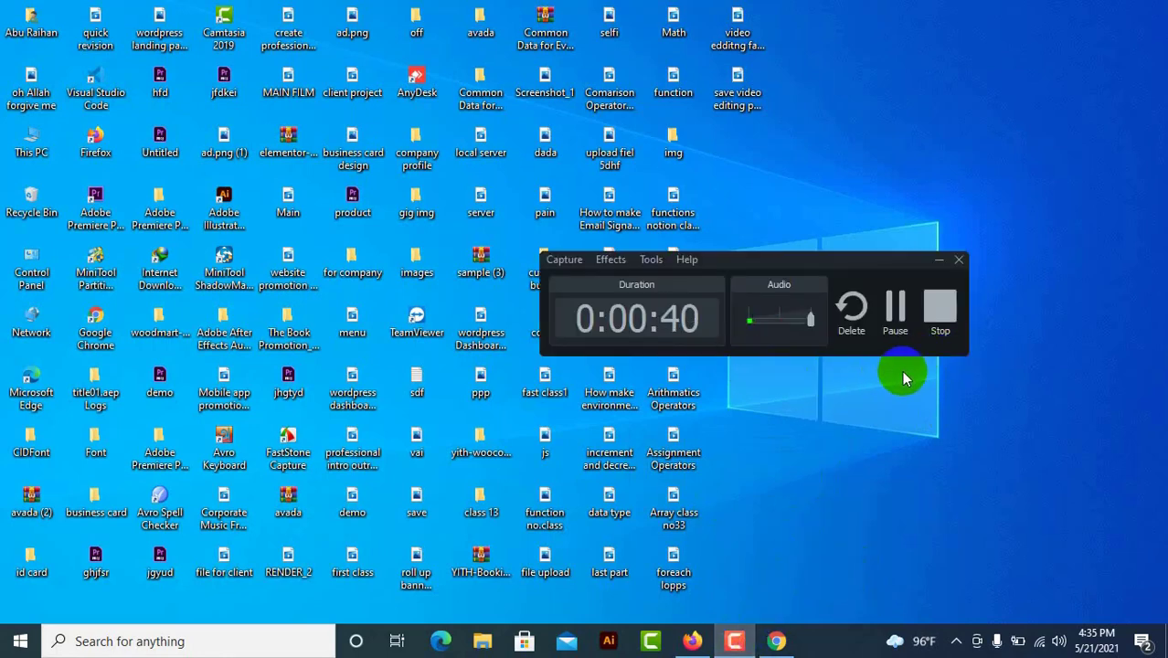
{"action": "left_click", "coordinate": [943, 331]}
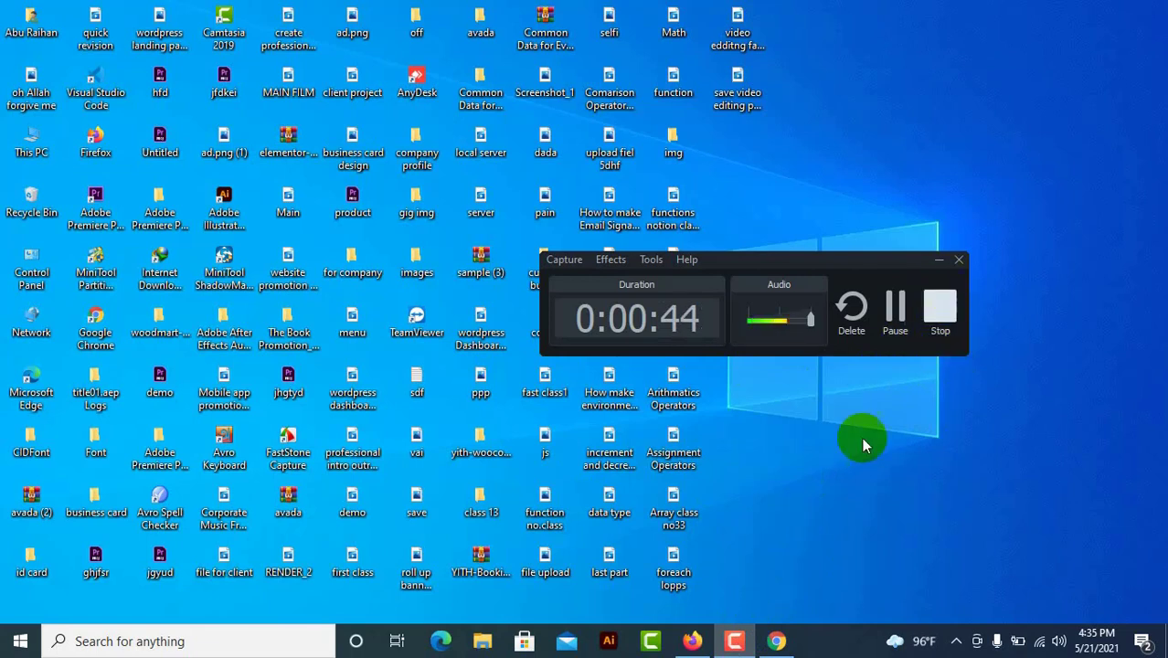
{"action": "left_click", "coordinate": [942, 316]}
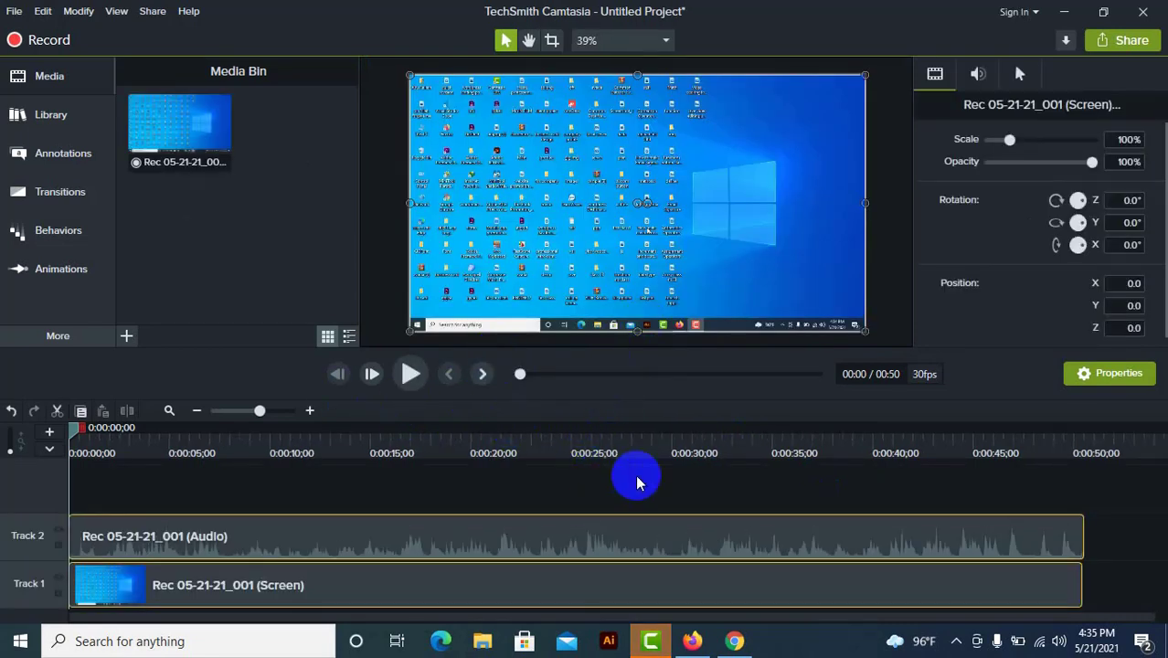
Step: Play the recorded clip to about 17 seconds and scrub the playhead back to an earlier point
{"action": "left_click", "coordinate": [409, 376]}
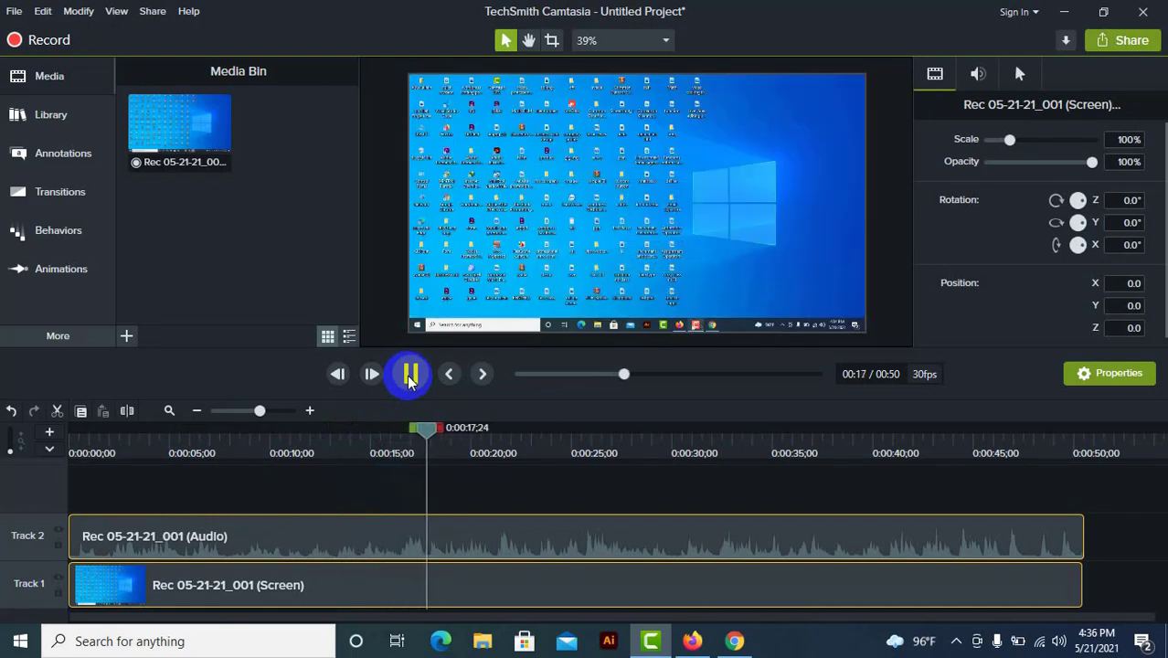
{"action": "left_click", "coordinate": [413, 383]}
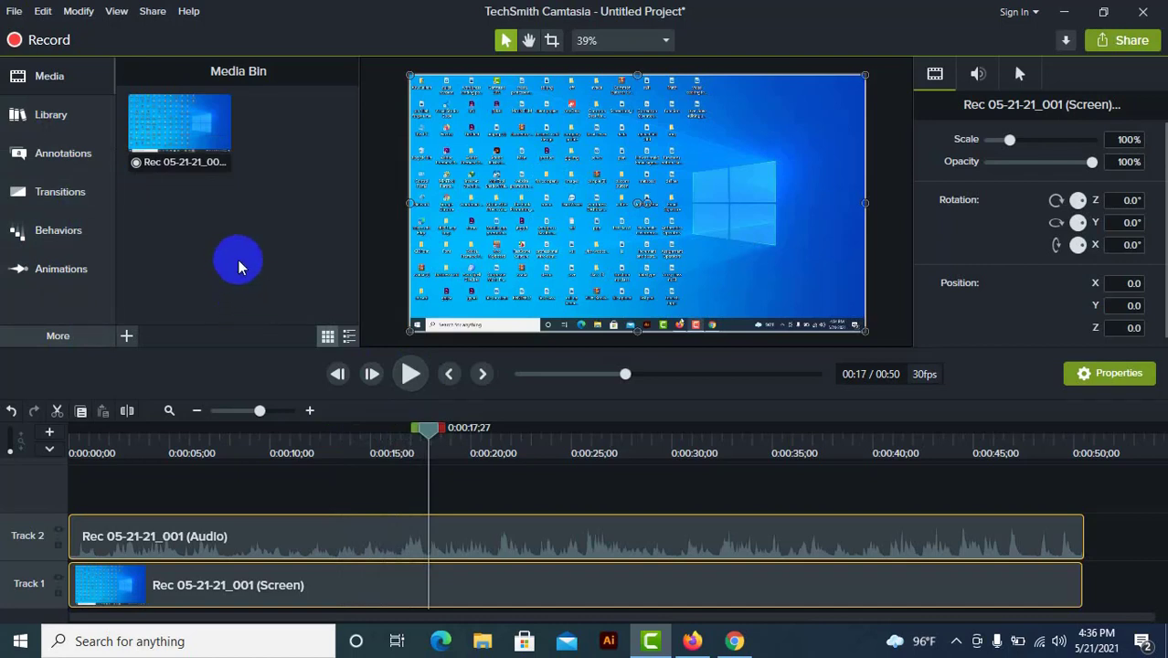
{"action": "left_click", "coordinate": [406, 436]}
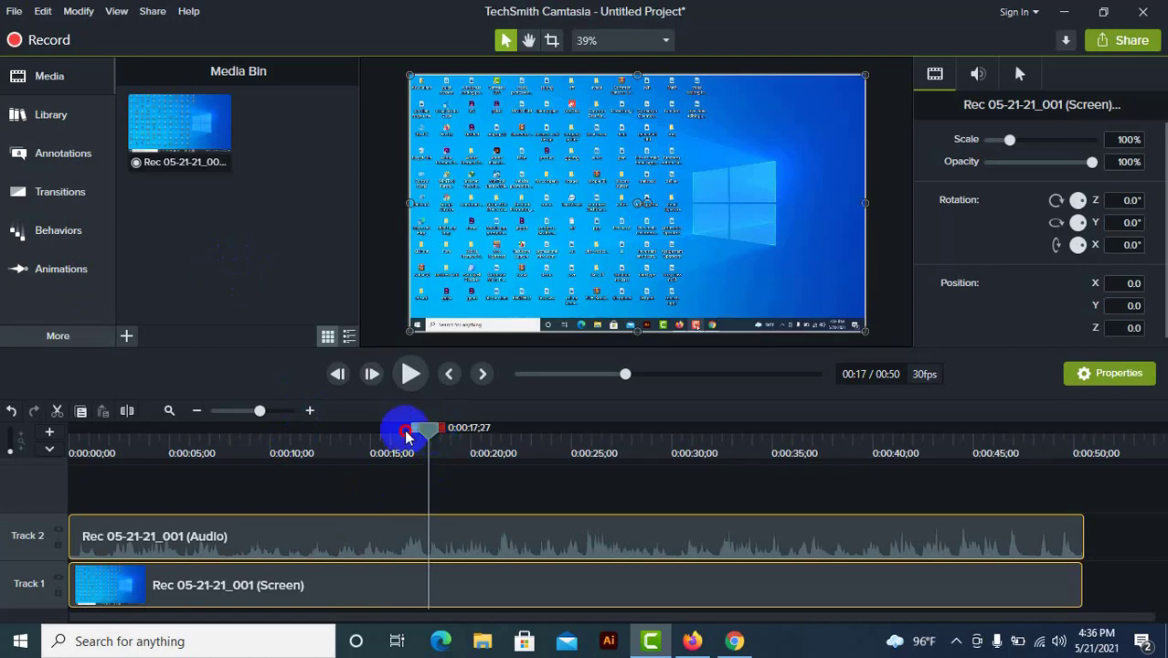
{"action": "left_click_drag", "start_coordinate": [407, 436], "coordinate": [310, 430]}
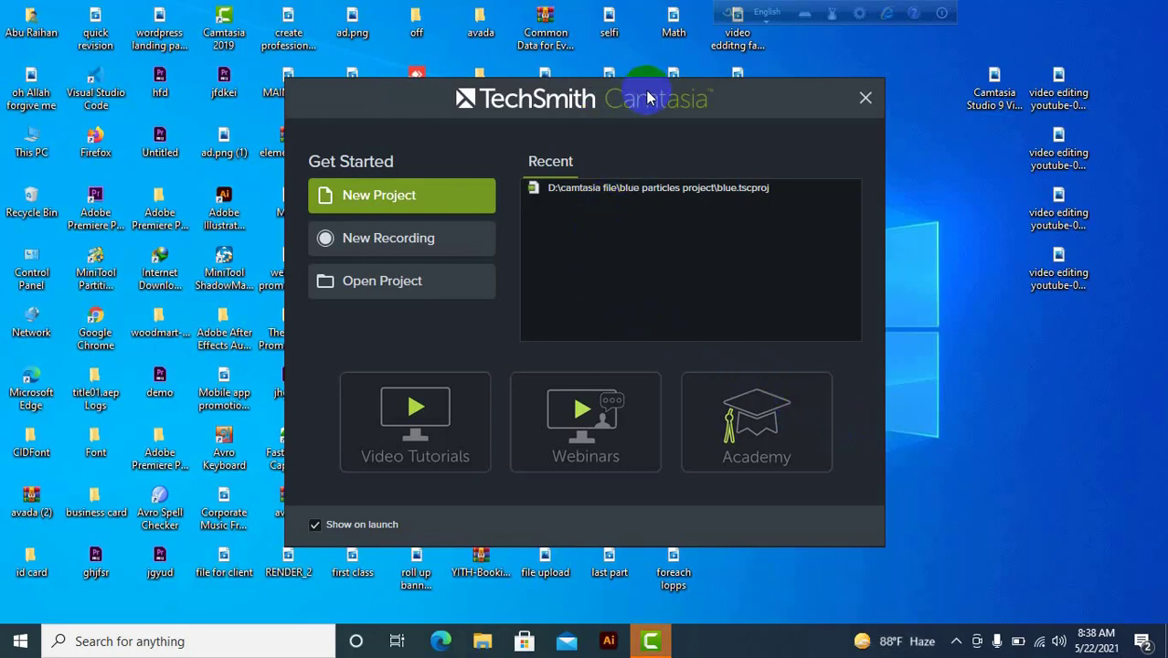
Step: Create a new blank project from the Camtasia welcome window
{"action": "left_click_drag", "start_coordinate": [673, 103], "coordinate": [725, 72]}
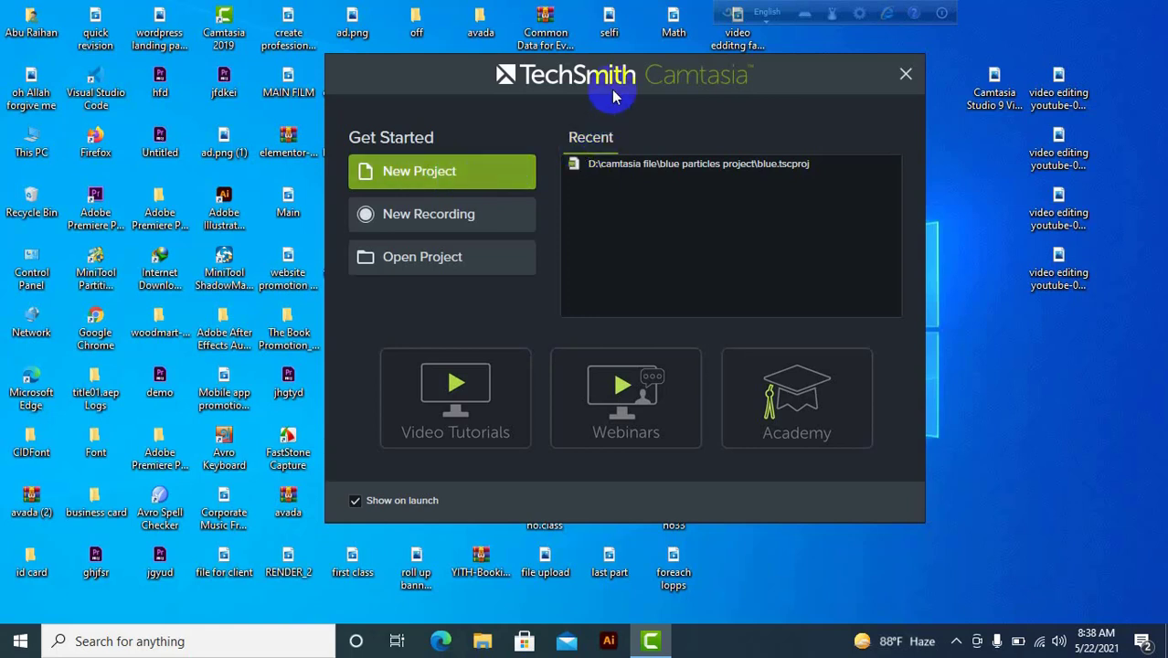
{"action": "left_click_drag", "start_coordinate": [622, 73], "coordinate": [573, 77]}
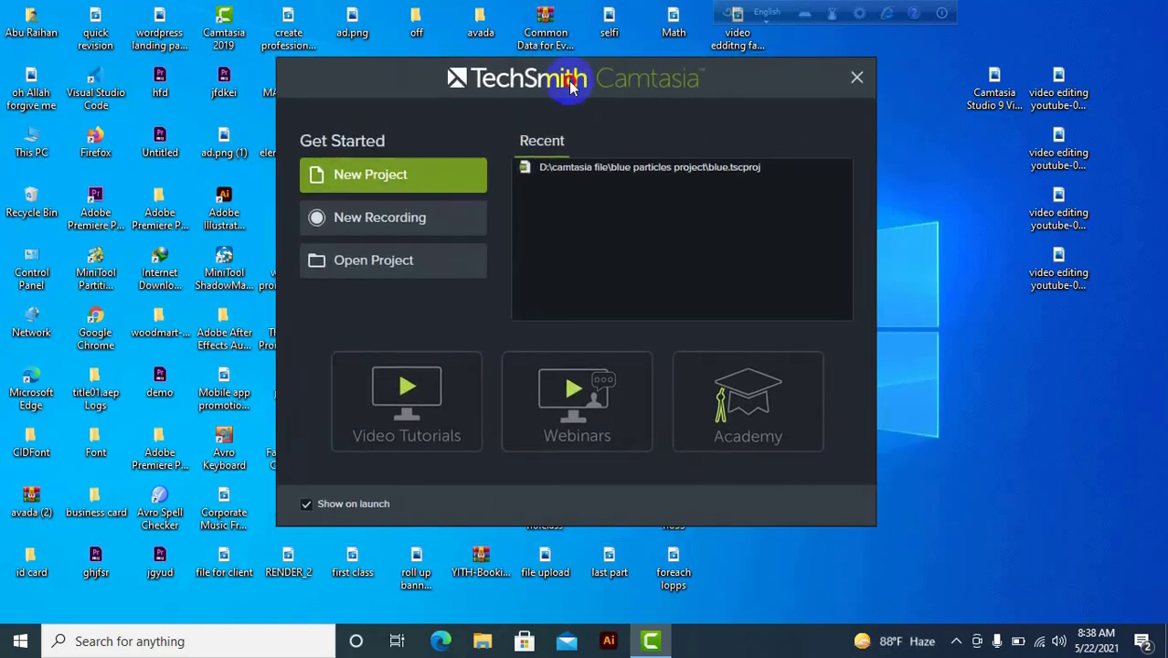
{"action": "left_click", "coordinate": [411, 188]}
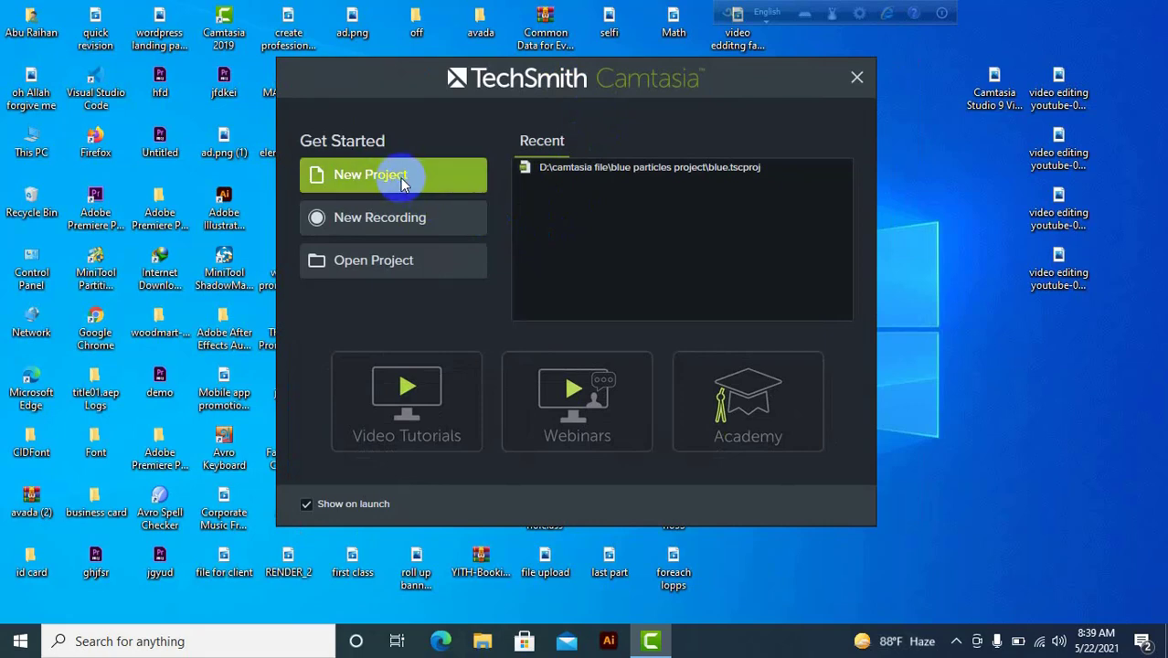
{"action": "left_click", "coordinate": [389, 175]}
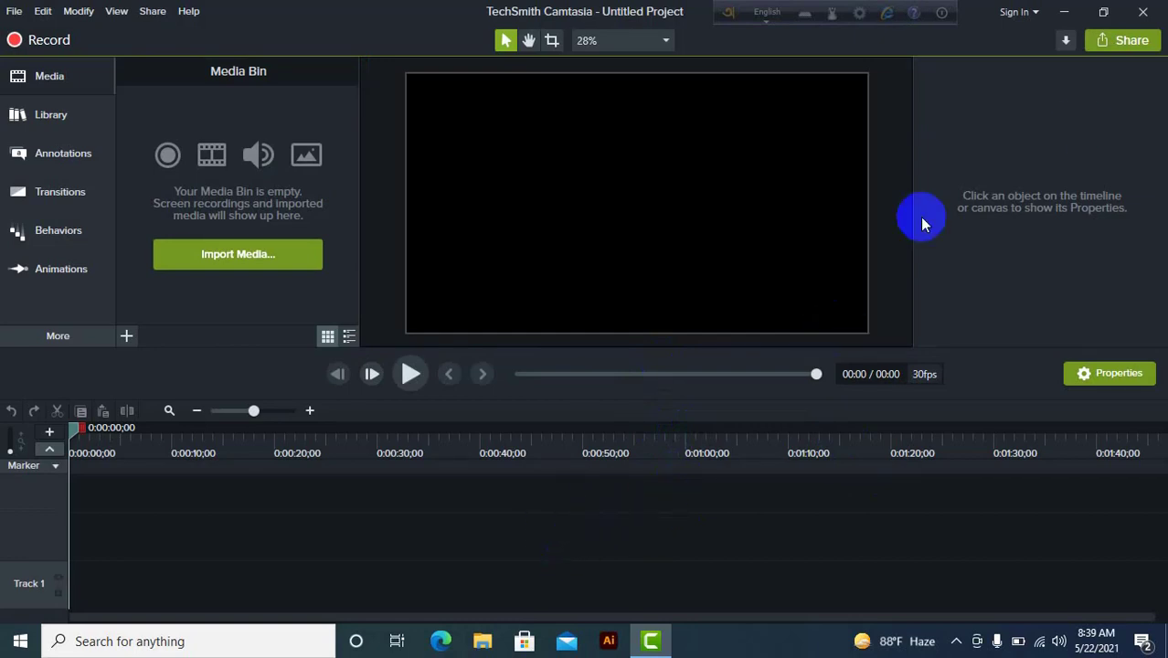
Step: Bring the video "file for client" from the desktop into the project and place it at the start of Track 2
{"action": "left_click", "coordinate": [1066, 11]}
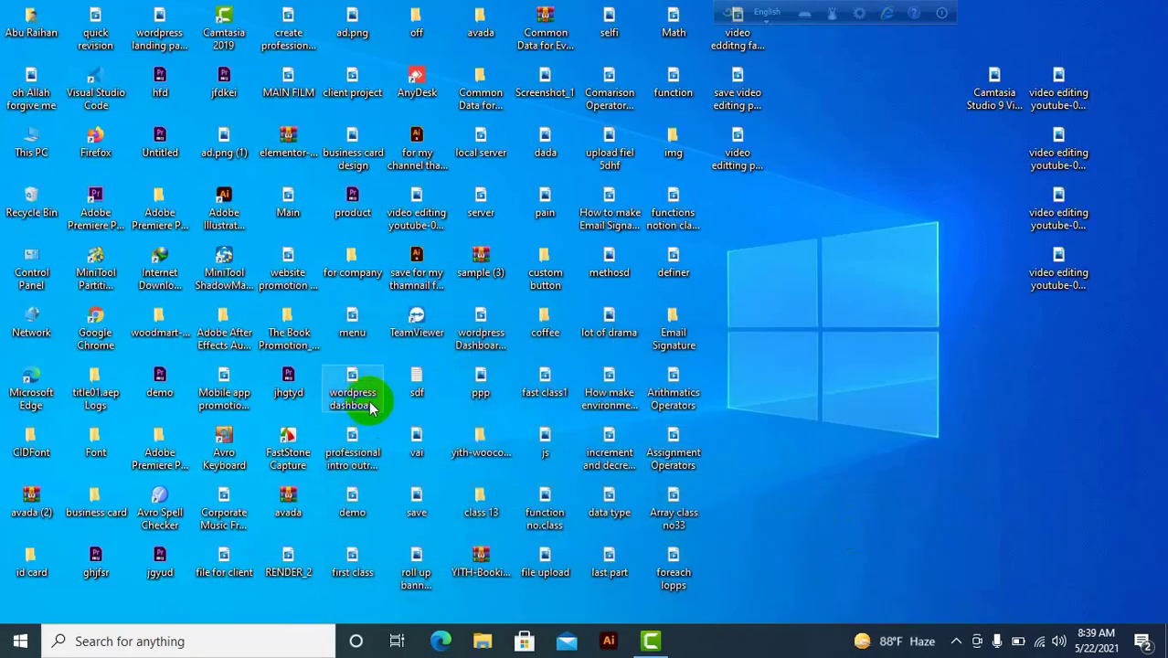
{"action": "left_click", "coordinate": [651, 641]}
{"action": "left_click", "coordinate": [1066, 11]}
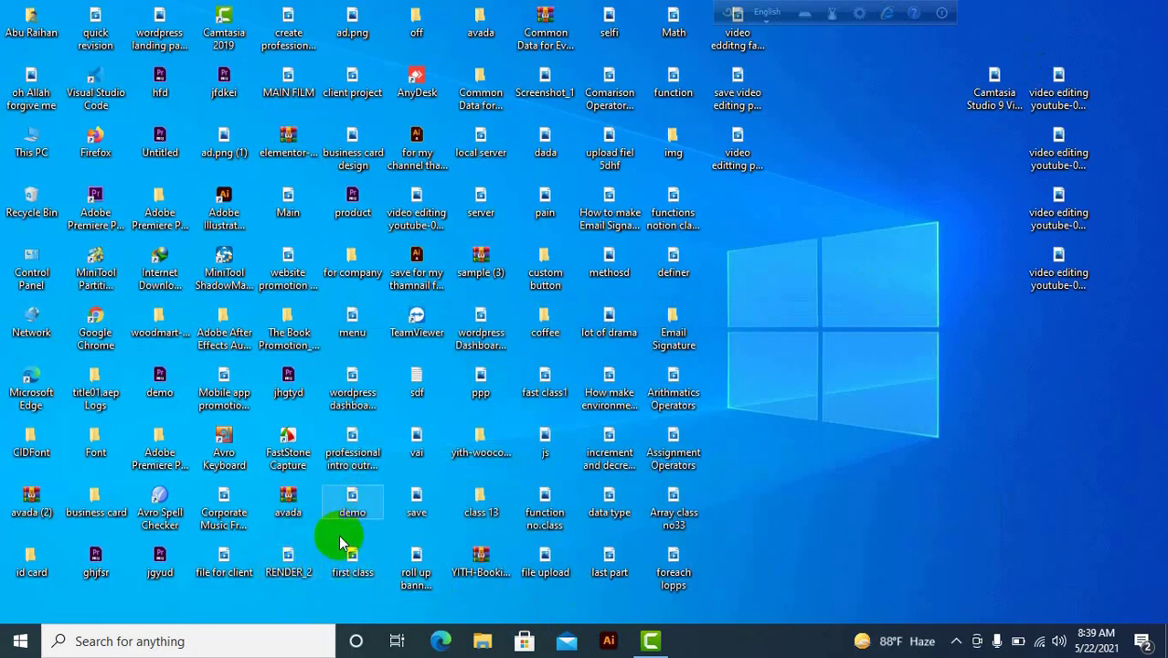
{"action": "left_click", "coordinate": [654, 642]}
{"action": "left_click_drag", "start_coordinate": [657, 644], "coordinate": [404, 530]}
{"action": "left_click_drag", "start_coordinate": [475, 537], "coordinate": [21, 560]}
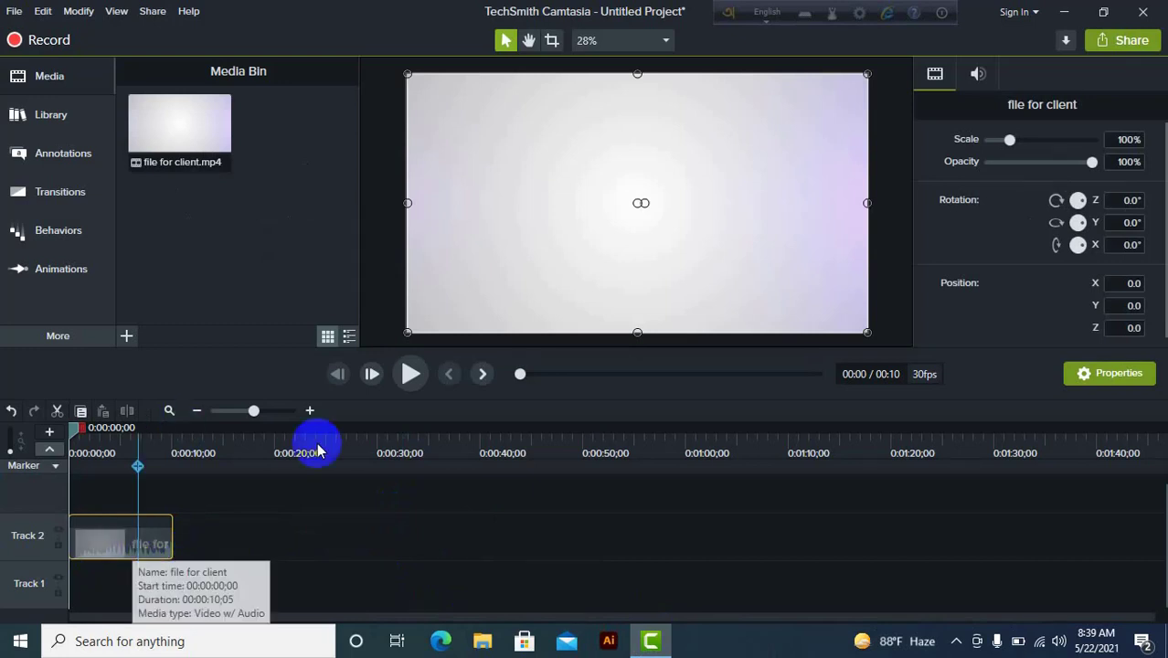
Step: Play back the "file for client" clip and scrub the playhead back to about 7 seconds
{"action": "left_click", "coordinate": [412, 377]}
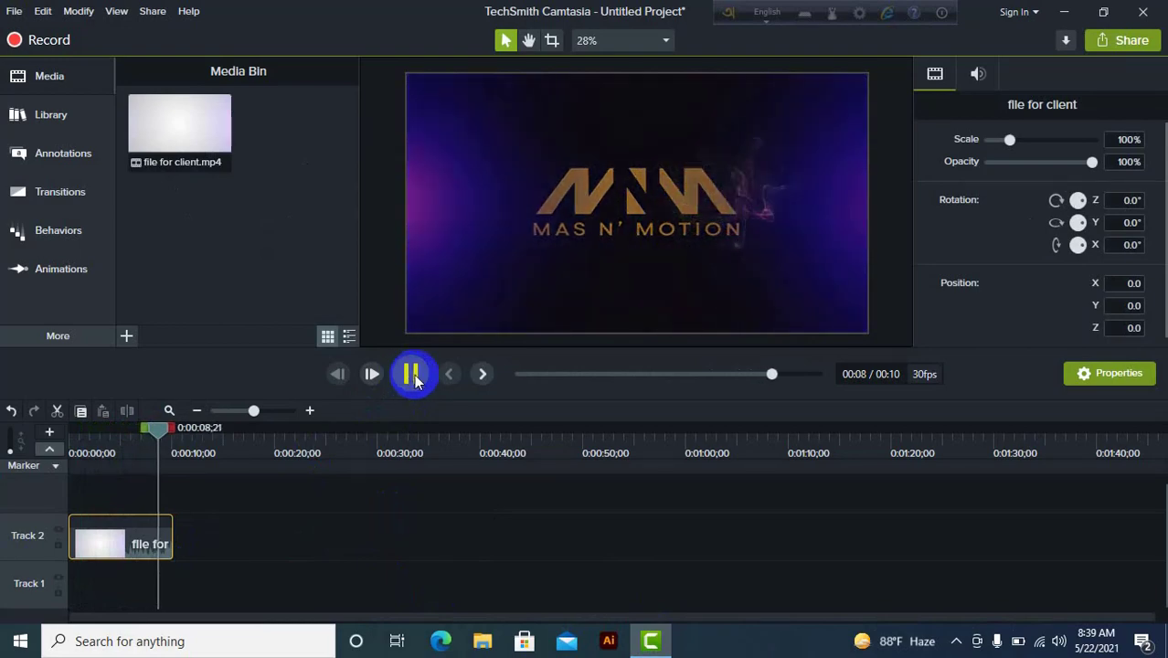
{"action": "left_click", "coordinate": [413, 377]}
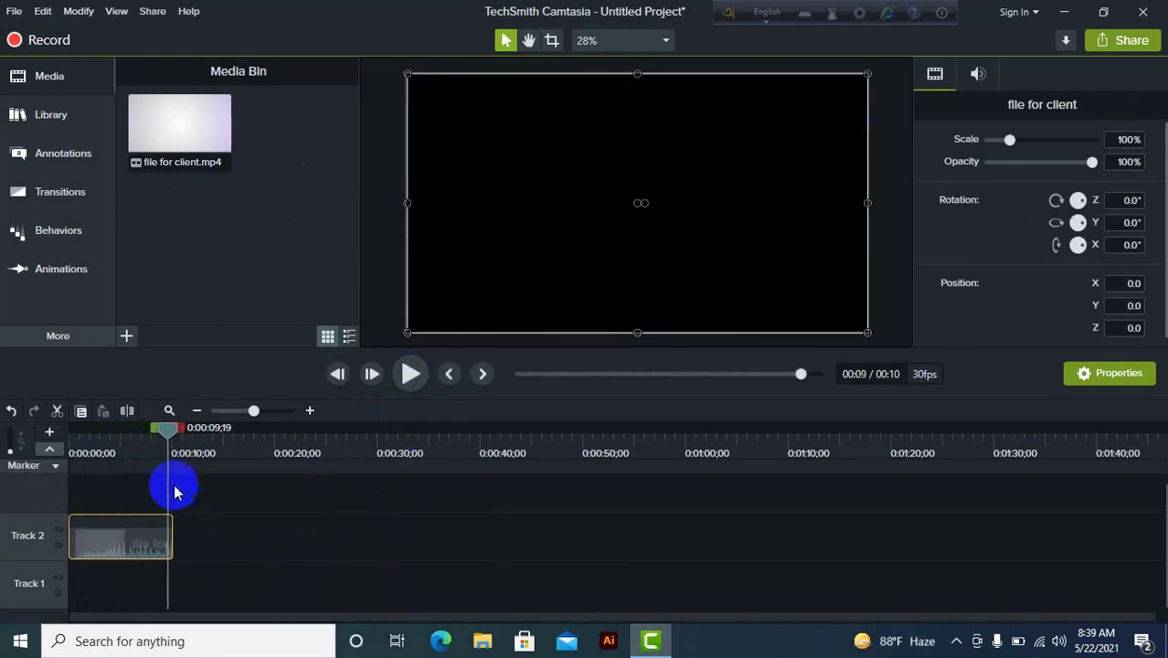
{"action": "mouse_move", "coordinate": [166, 435]}
{"action": "left_mouse_down"}
{"action": "mouse_move", "coordinate": [99, 462]}
{"action": "mouse_move", "coordinate": [171, 468]}
{"action": "mouse_move", "coordinate": [161, 426]}
{"action": "mouse_move", "coordinate": [146, 431]}
{"action": "left_mouse_up"}
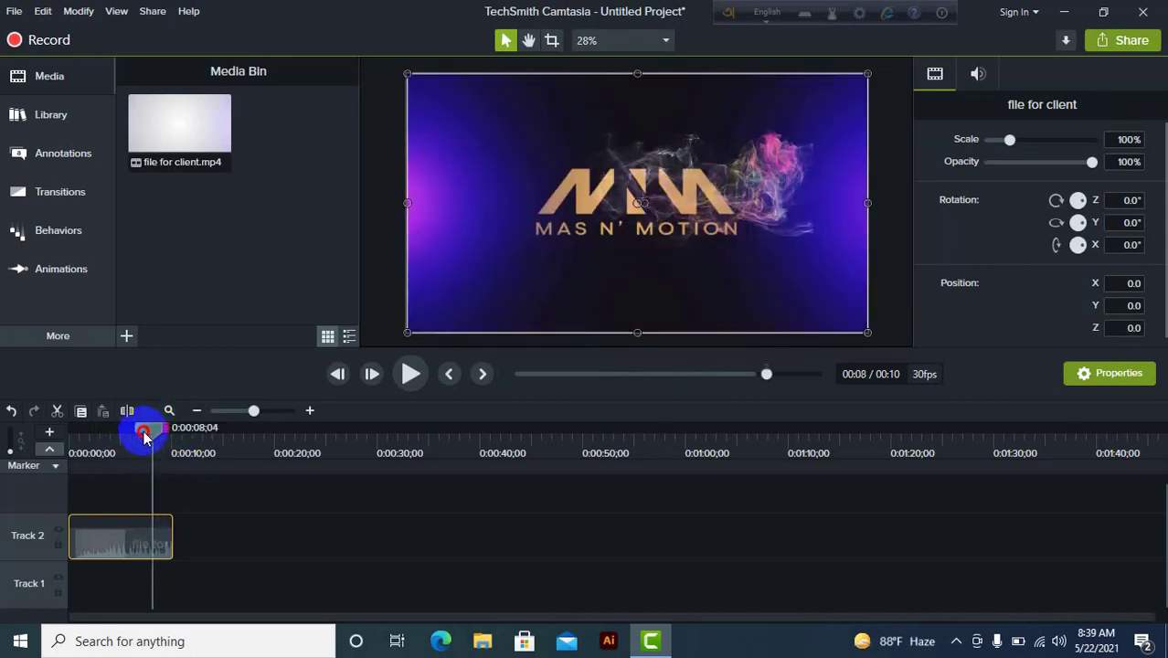
{"action": "left_click", "coordinate": [239, 527]}
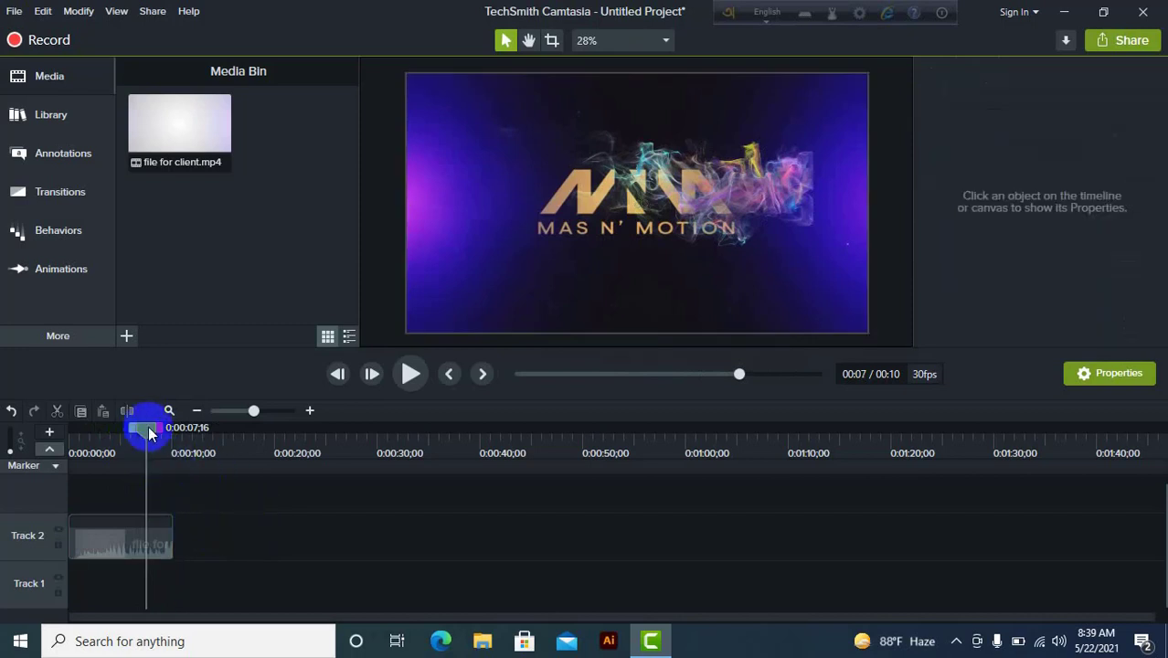
Step: Scrub the playhead back through the "file for client" clip to about 3 seconds
{"action": "left_click_drag", "start_coordinate": [147, 428], "coordinate": [127, 450]}
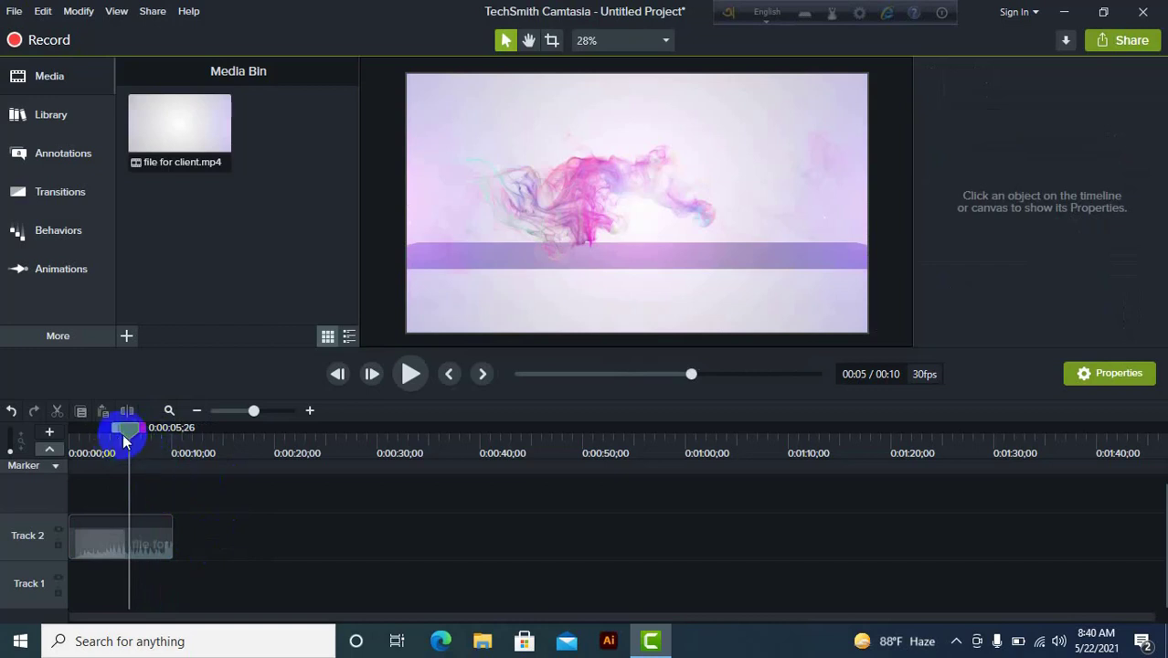
{"action": "left_click_drag", "start_coordinate": [130, 437], "coordinate": [108, 437]}
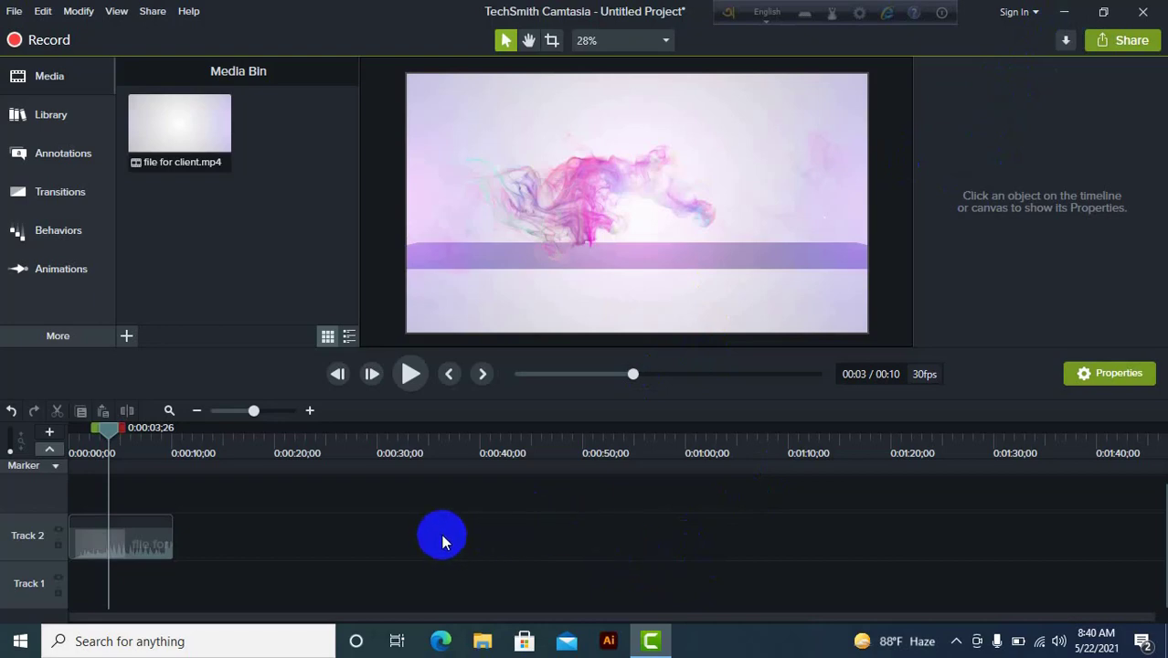
Step: Bring the video "Subscribe Lower Button" from the Downloads folder into the project and place it on Track 2 at about 24 seconds
{"action": "left_click", "coordinate": [1064, 12]}
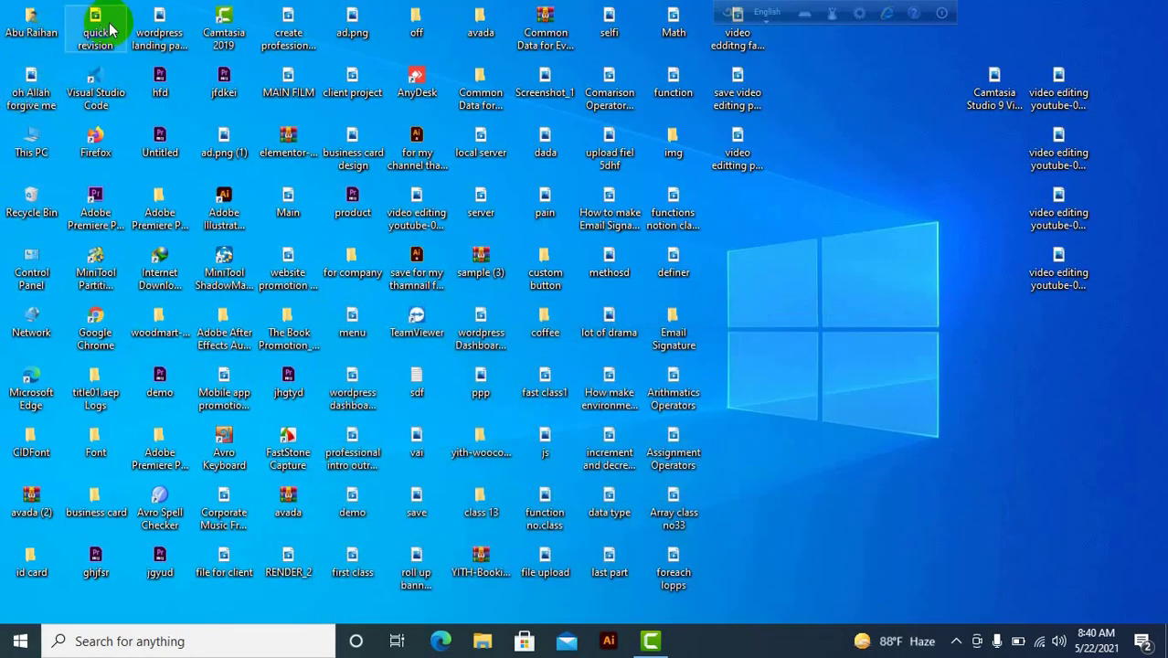
{"action": "double_click", "coordinate": [36, 139]}
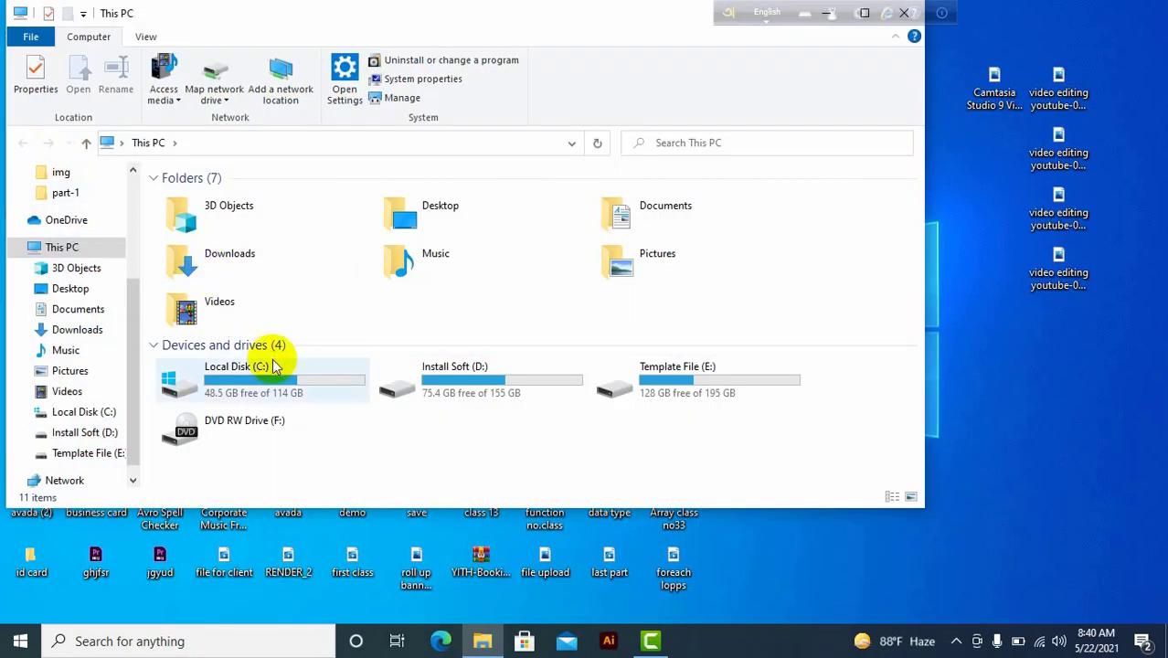
{"action": "left_click", "coordinate": [97, 335]}
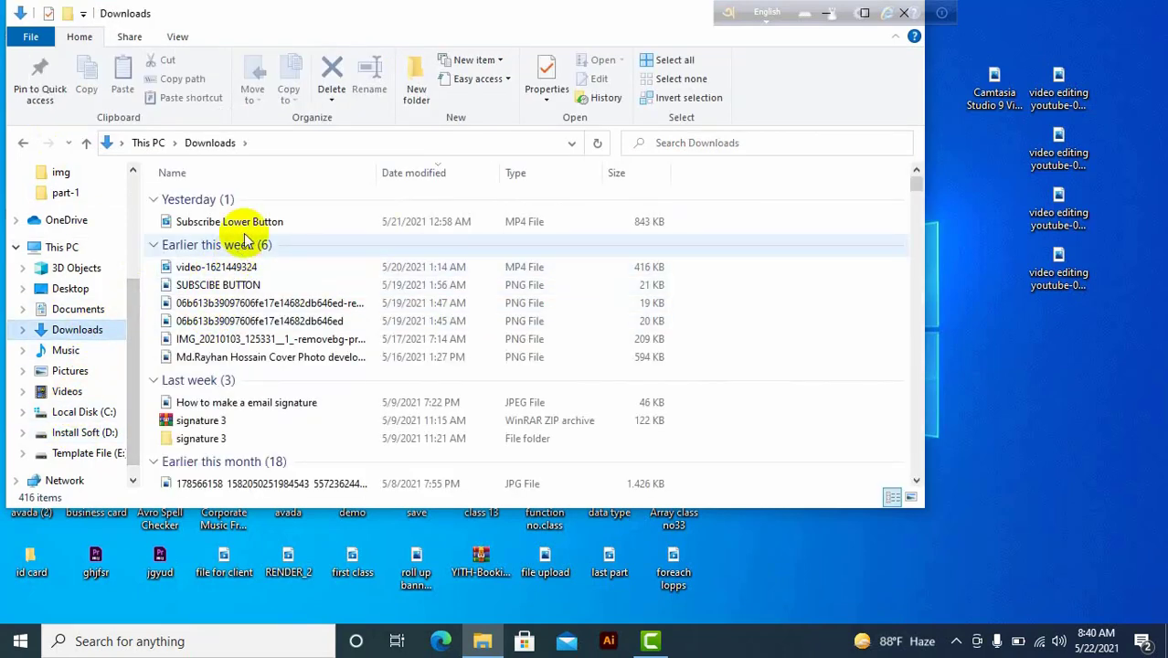
{"action": "left_click", "coordinate": [271, 221]}
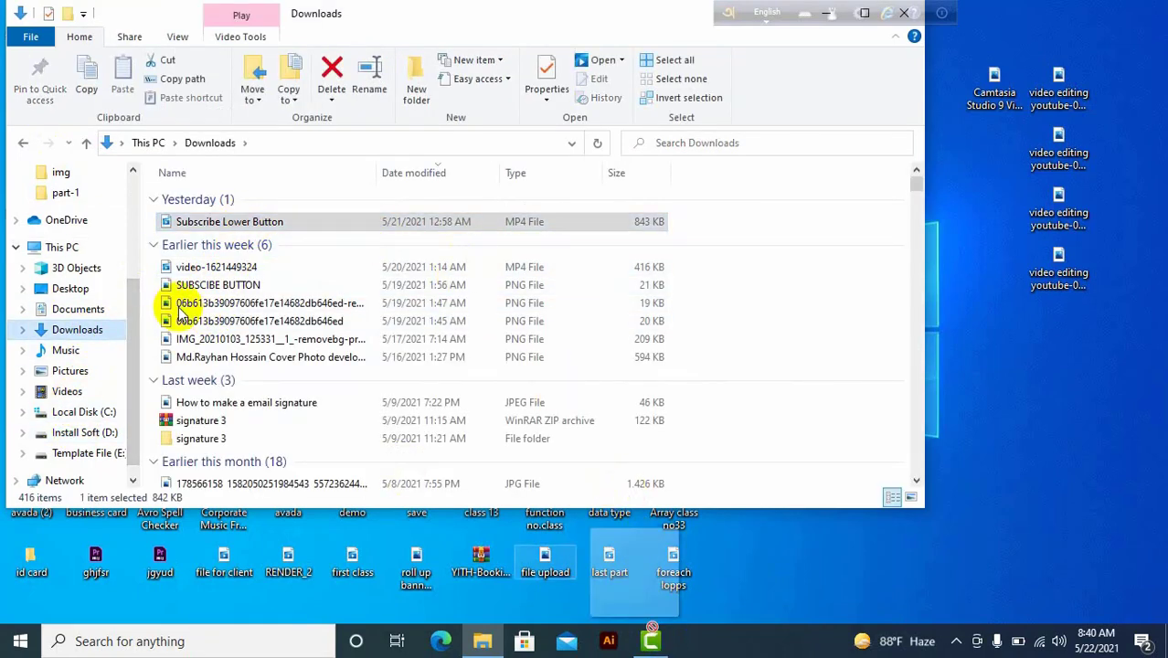
{"action": "left_click_drag", "start_coordinate": [187, 222], "coordinate": [439, 570]}
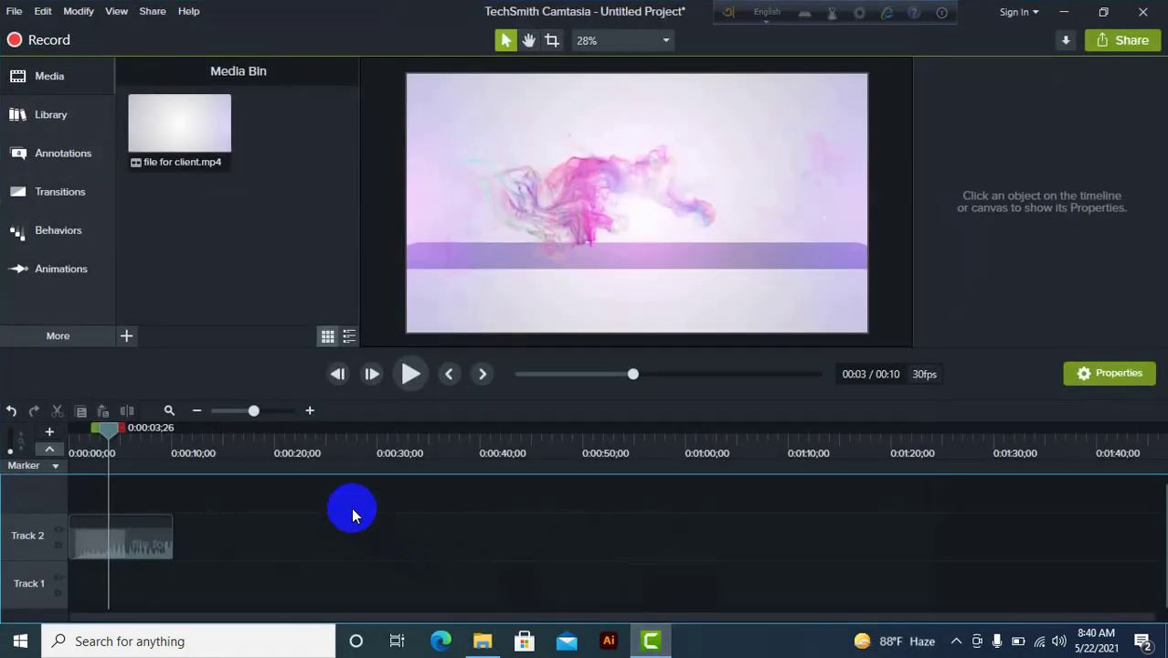
{"action": "left_click_drag", "start_coordinate": [352, 541], "coordinate": [366, 568]}
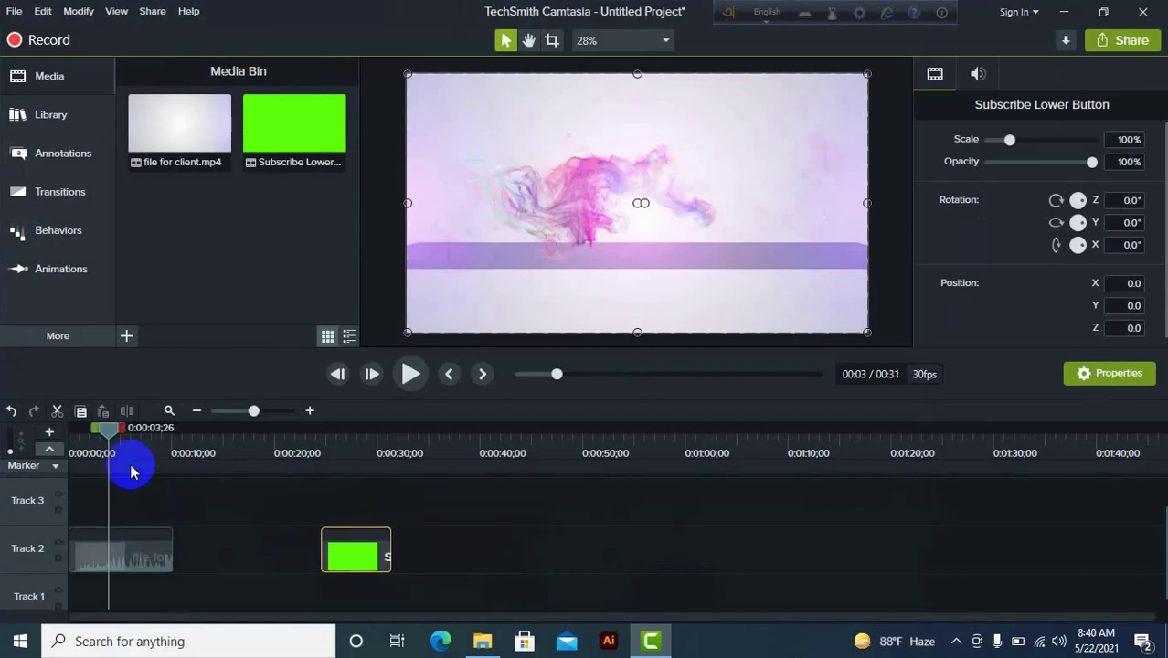
Step: Scrub back and forth through the "Subscribe Lower Button" clip to preview its animation, ending at about 29 seconds
{"action": "left_click_drag", "start_coordinate": [108, 430], "coordinate": [194, 452]}
{"action": "left_click_drag", "start_coordinate": [366, 499], "coordinate": [359, 526]}
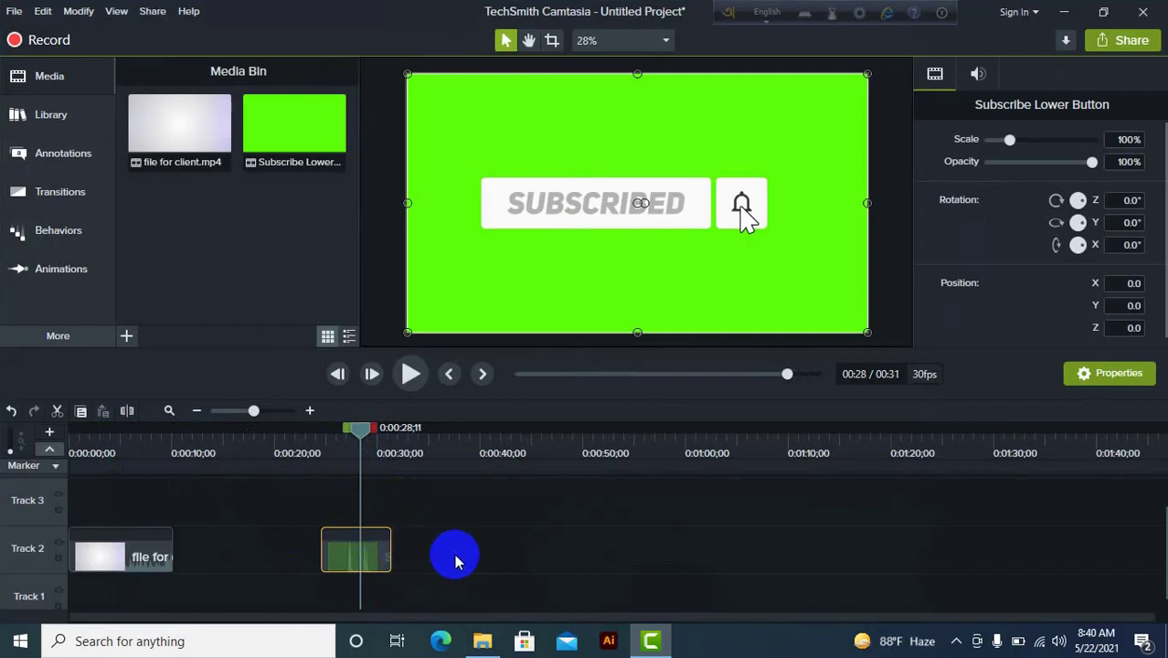
{"action": "left_click_drag", "start_coordinate": [359, 437], "coordinate": [348, 461]}
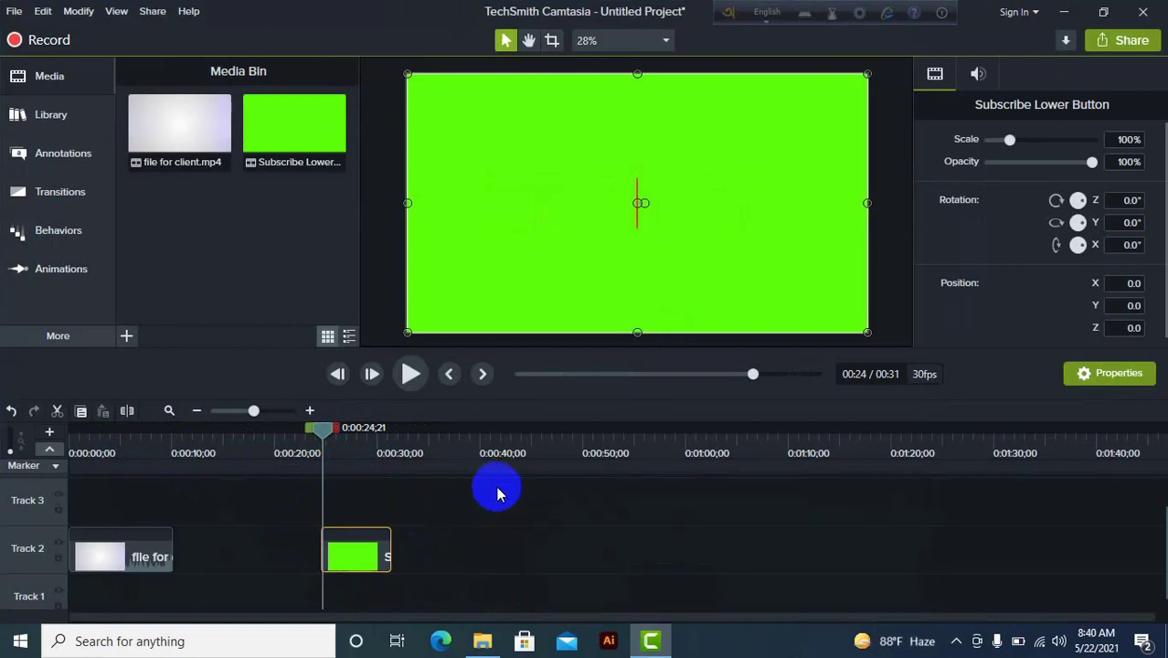
{"action": "left_click_drag", "start_coordinate": [320, 430], "coordinate": [376, 461]}
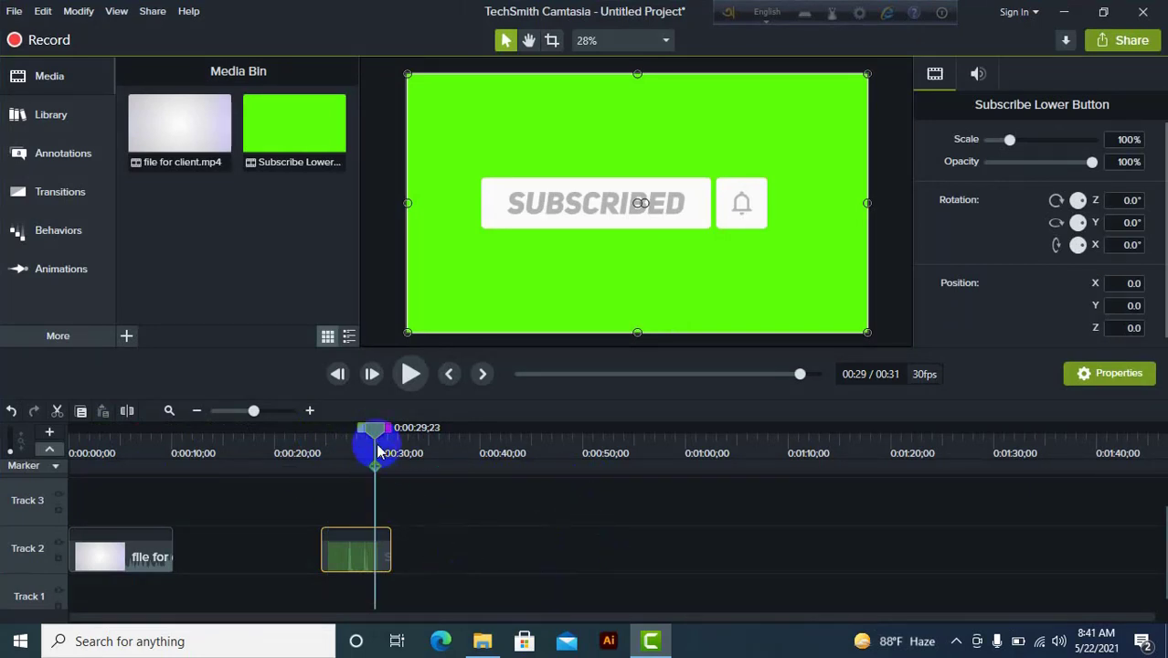
{"action": "left_click_drag", "start_coordinate": [370, 433], "coordinate": [346, 431]}
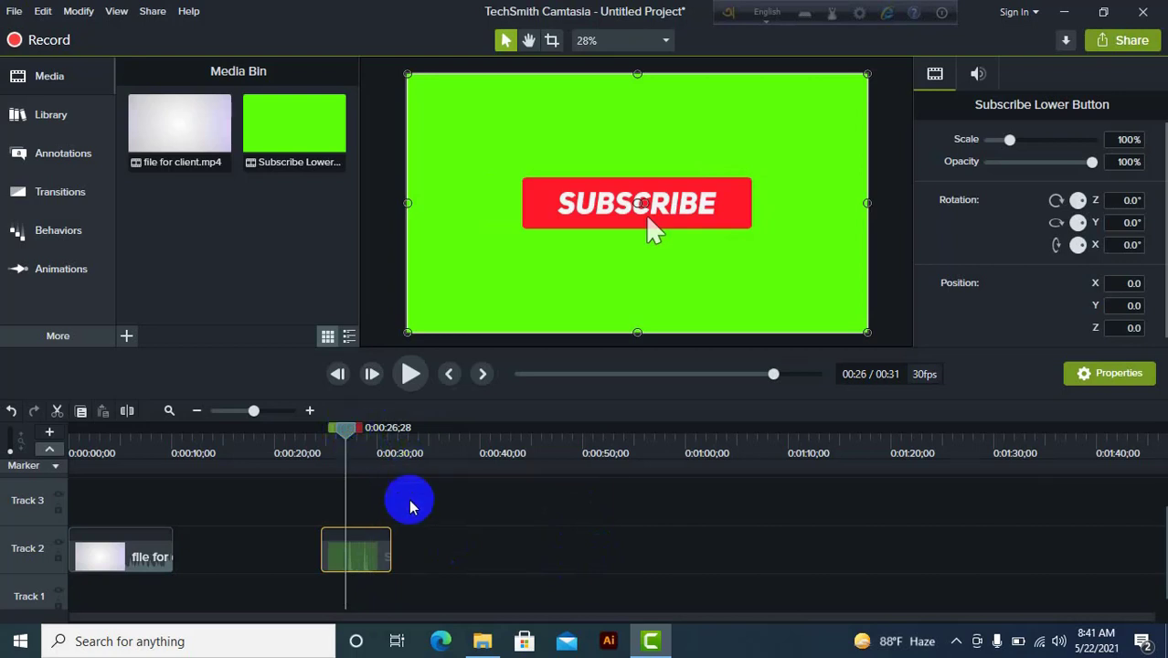
{"action": "left_click", "coordinate": [370, 437]}
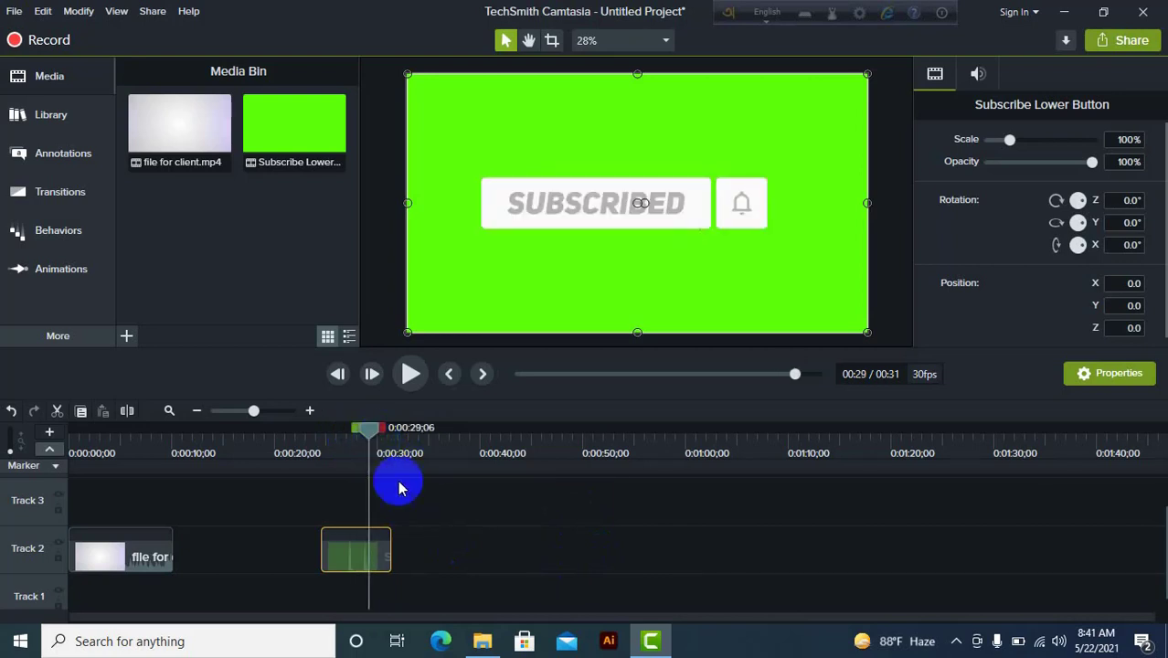